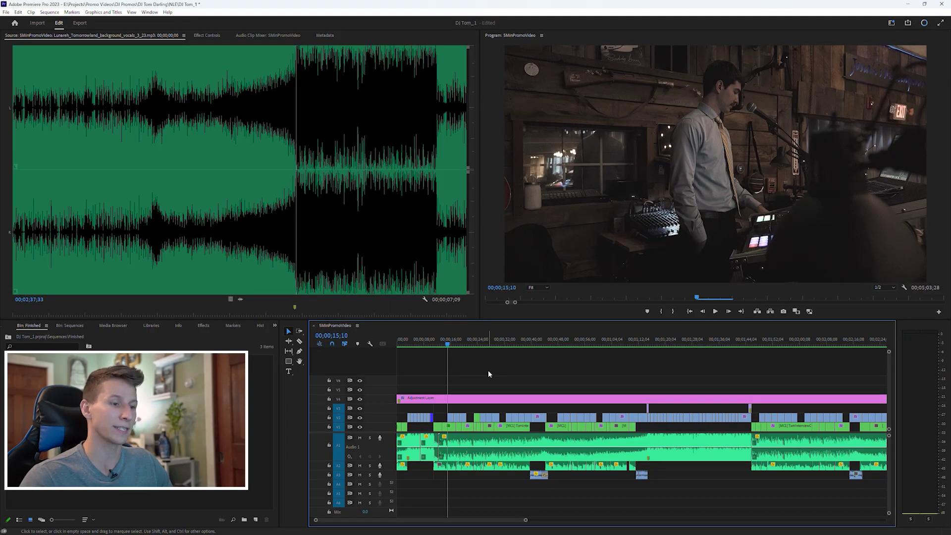
Lower the first A1 music clip to about -34.7 dB after its opening edit.
click(440, 340)
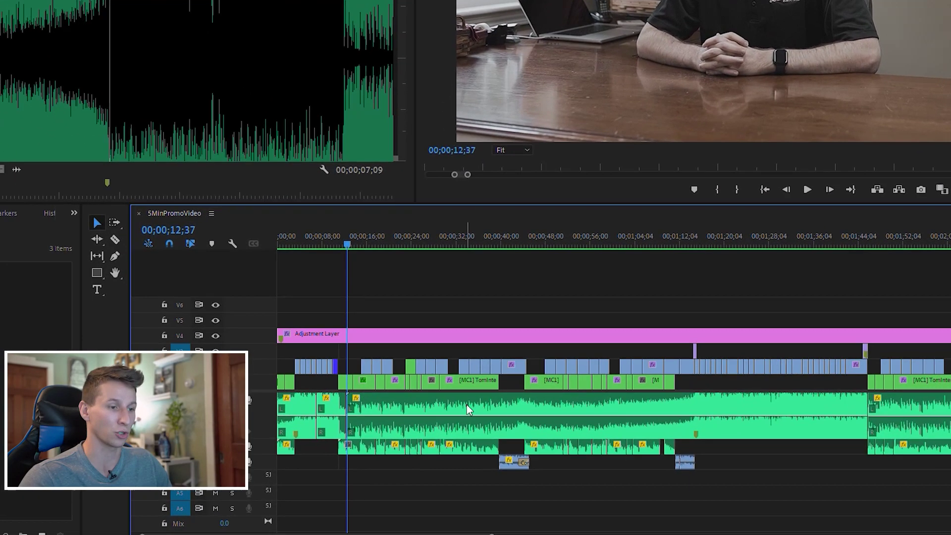
click(491, 447)
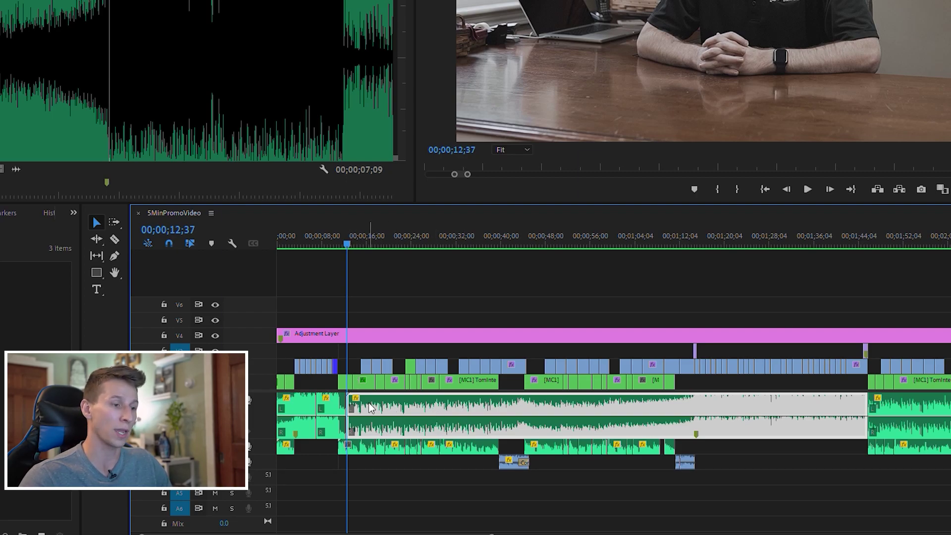
key(Down)
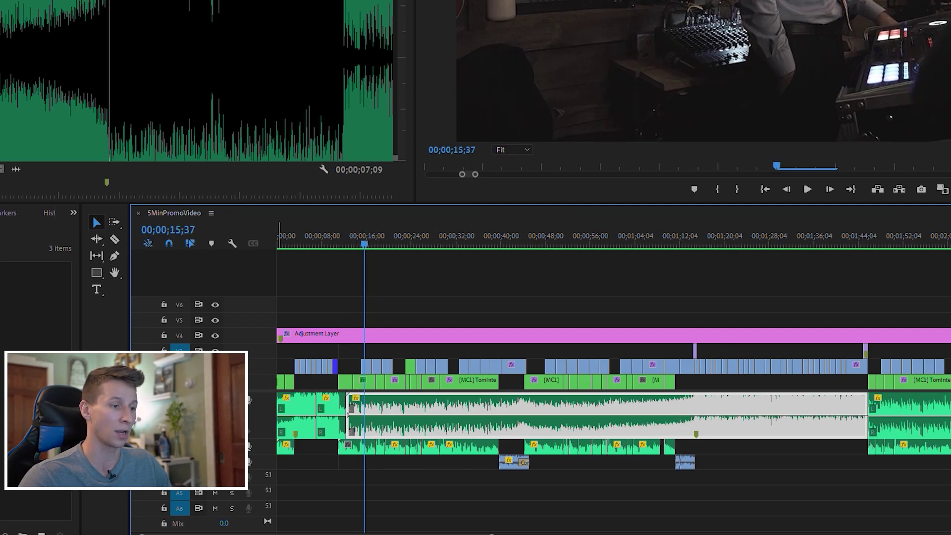
drag(368, 415, 367, 432)
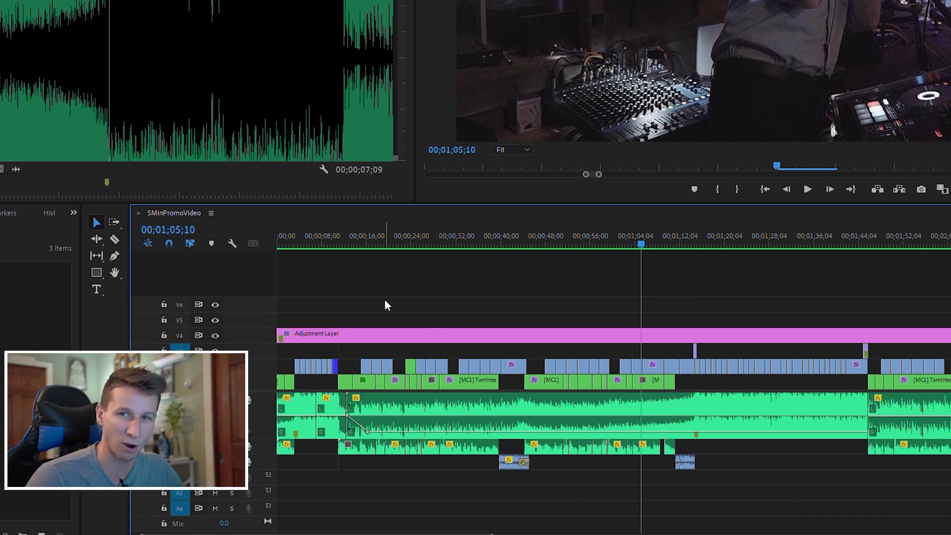
Scrub to 00;01;07;29 with the music clip selected and zoom out to the whole sequence.
click(342, 236)
click(344, 238)
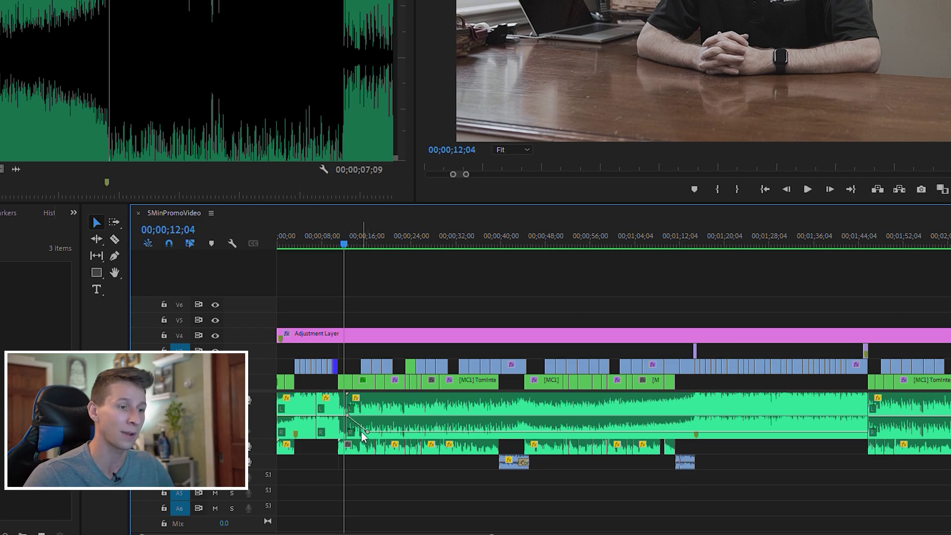
drag(675, 248, 653, 240)
click(661, 405)
key(minus)
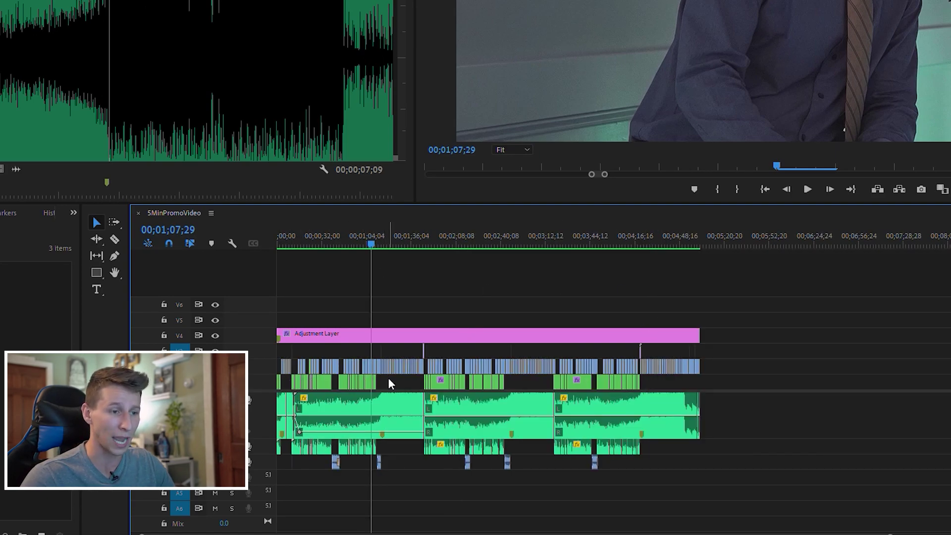
Ramp the first music clip's volume back up around 00;01;17;34 with a keyframe.
drag(702, 383, 260, 383)
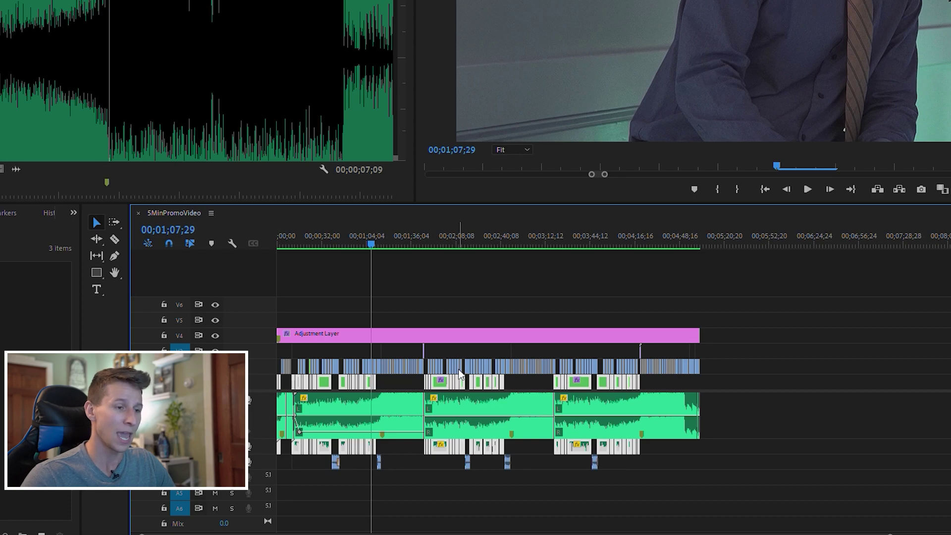
click(403, 275)
key(equal)
click(465, 246)
drag(464, 246, 470, 246)
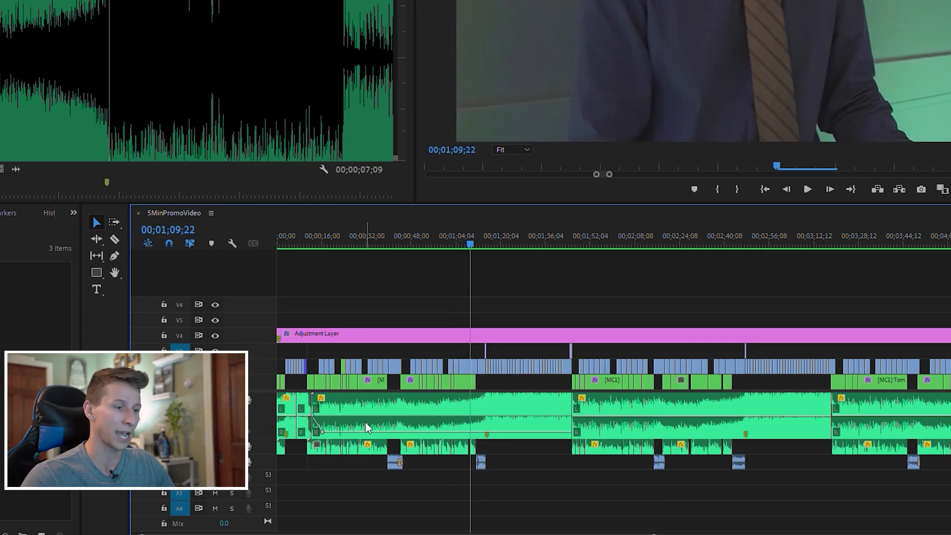
click(322, 432)
click(475, 243)
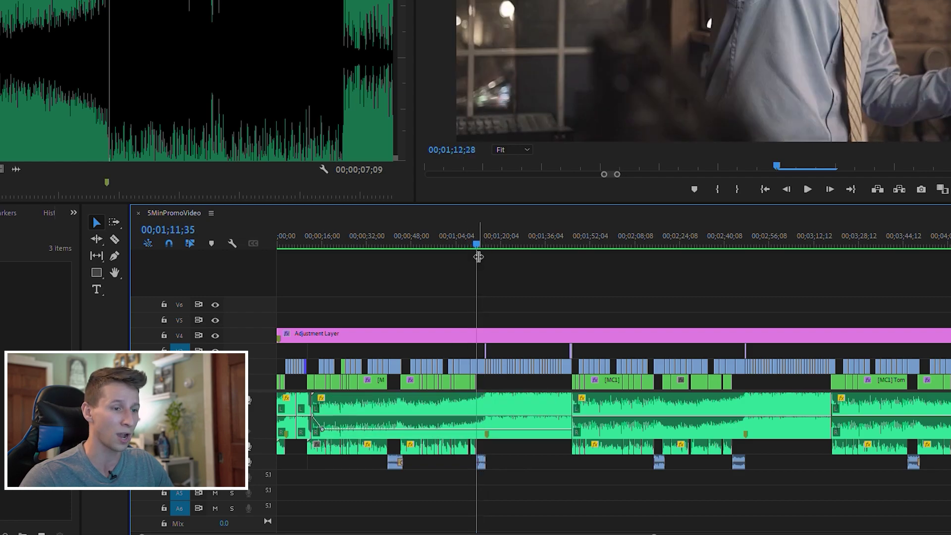
click(494, 242)
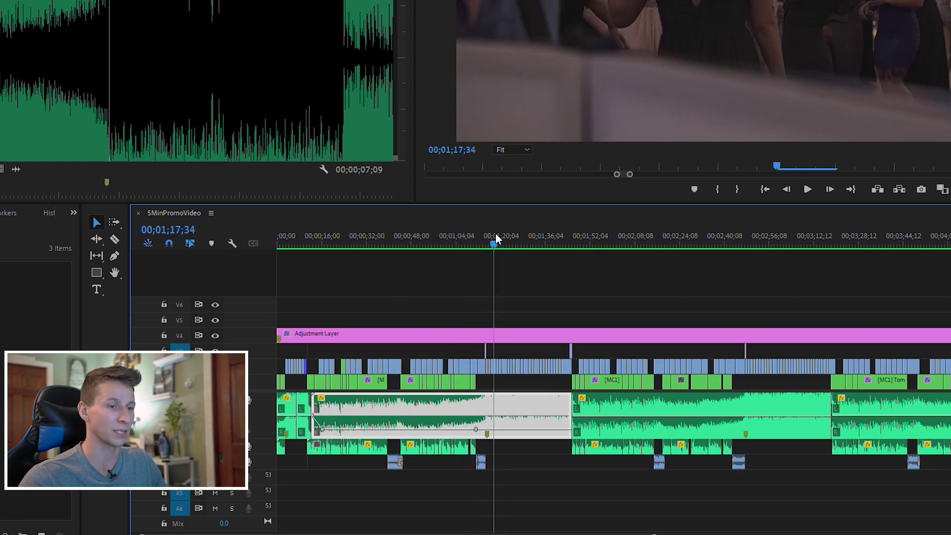
drag(489, 432, 494, 418)
Check the ramp along the ruler, then remove the manual volume keyframes.
click(562, 243)
click(569, 243)
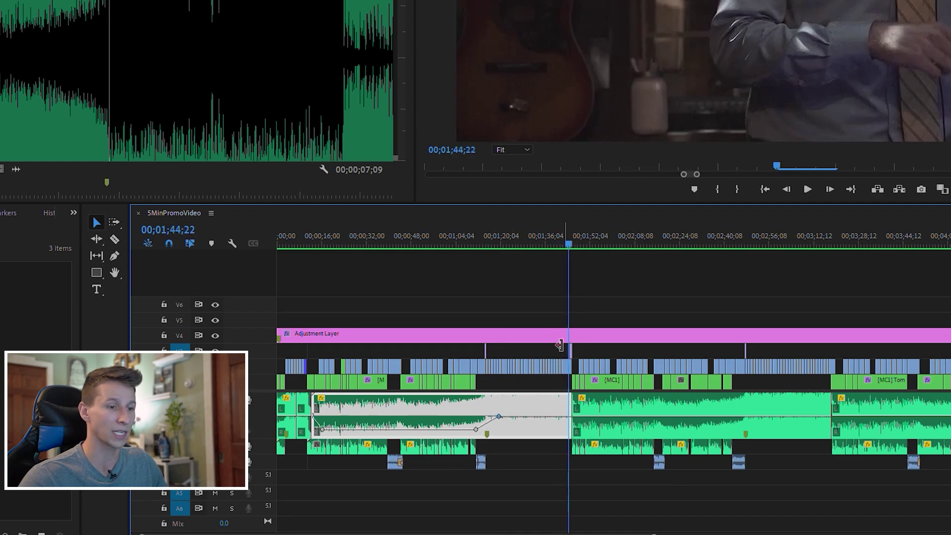
click(583, 243)
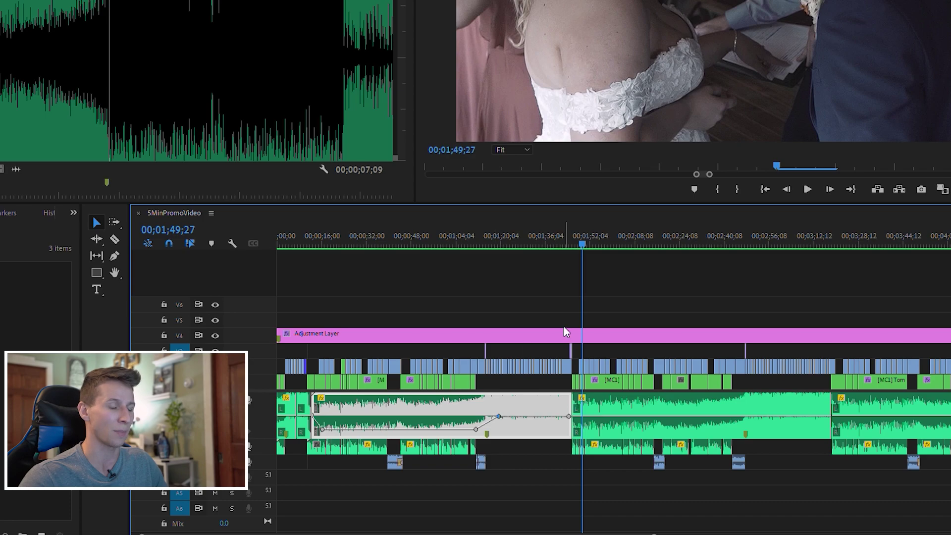
click(544, 347)
key(minus)
click(442, 347)
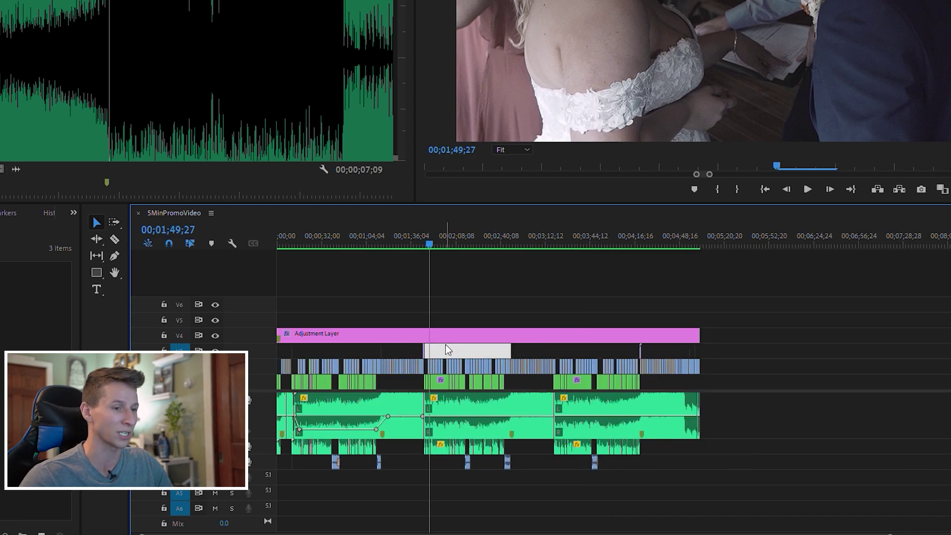
key(equal)
click(524, 349)
key(Delete)
key(Delete)
key(Delete)
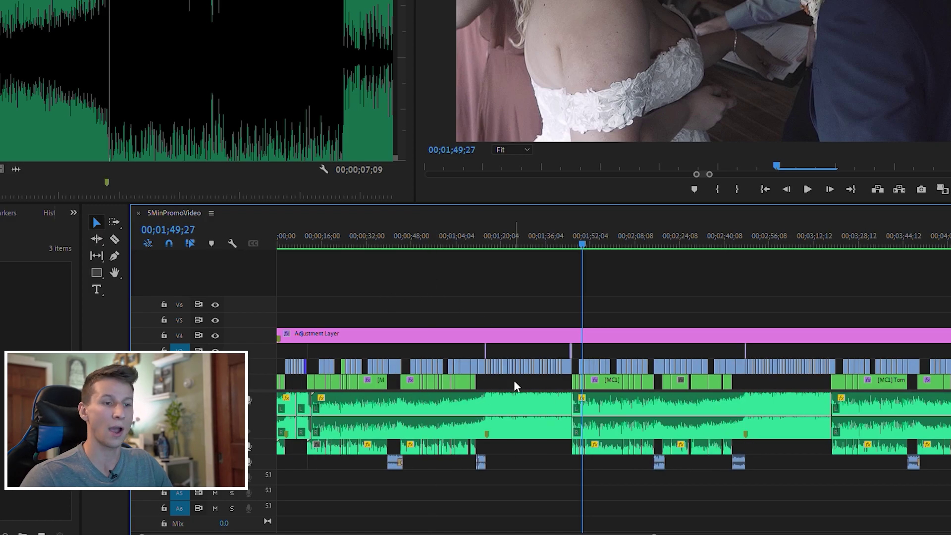
key(minus)
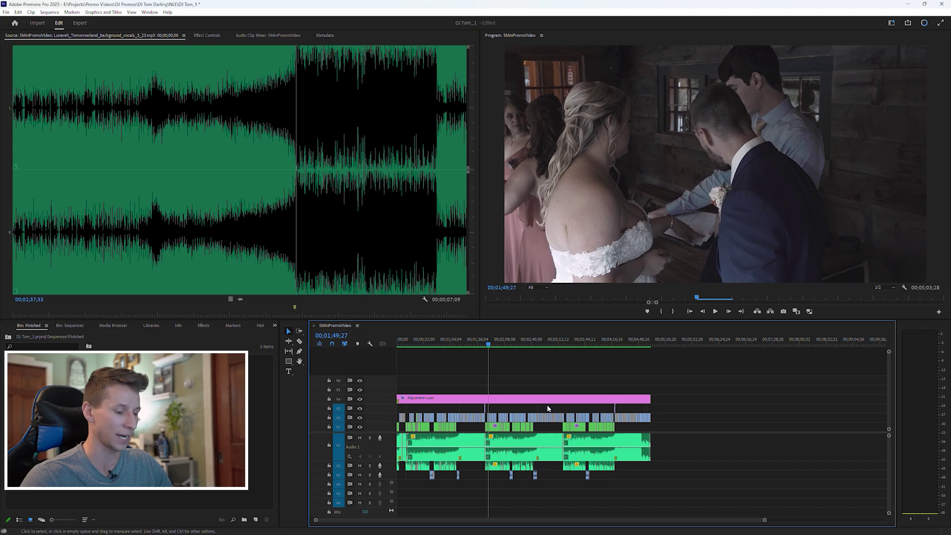
Switch to the Audio workspace and marquee-select the dialogue and A1 music clips.
key(equal)
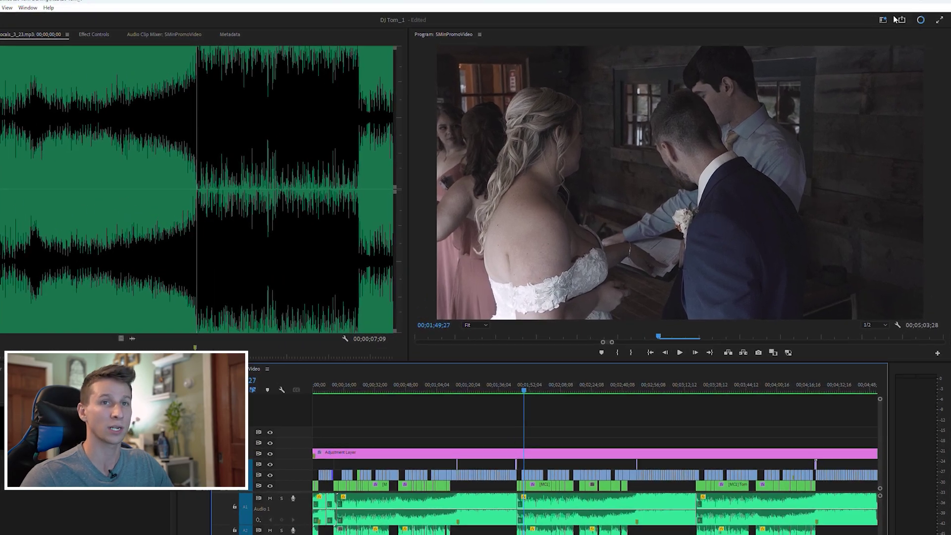
click(884, 20)
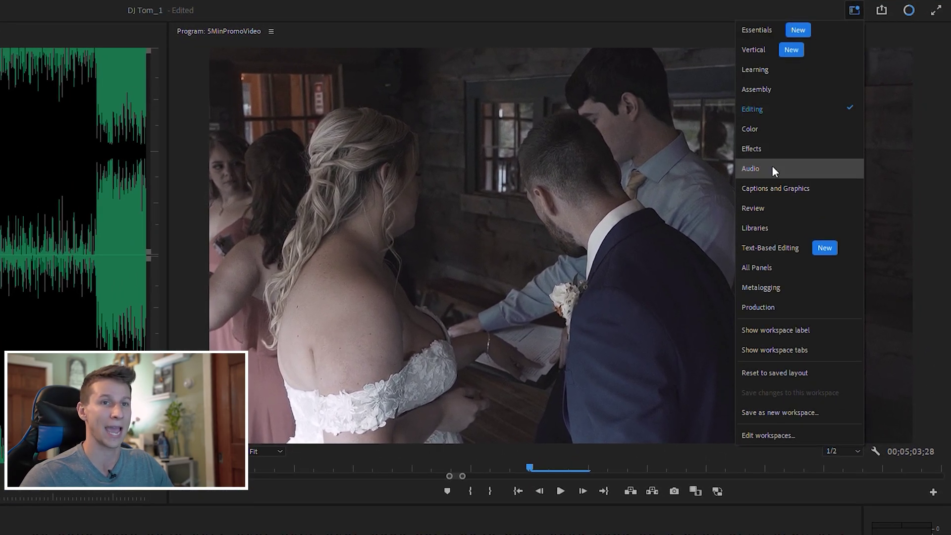
click(750, 169)
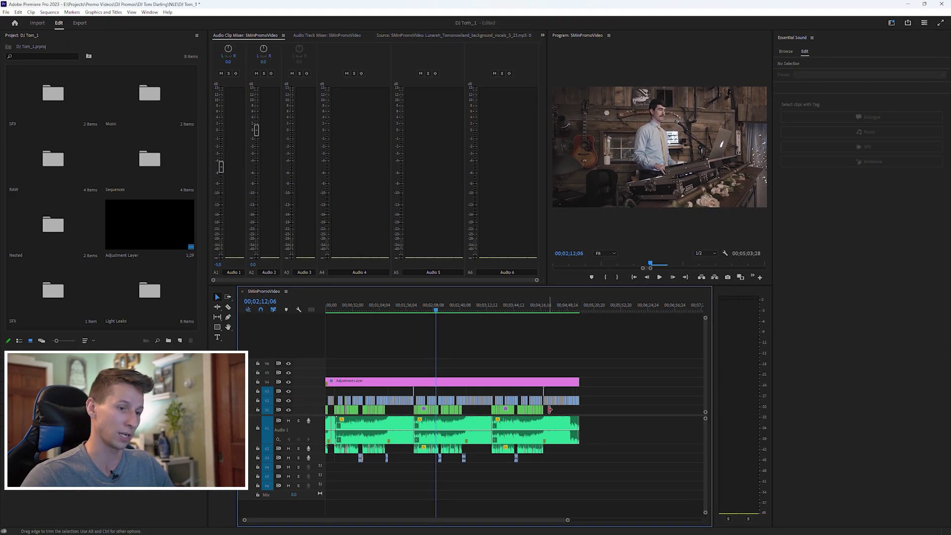
drag(554, 406, 324, 452)
drag(665, 441, 328, 432)
Marquee-select all V1/A2 dialogue clips and tag them as Dialogue in Essential Sound.
click(397, 414)
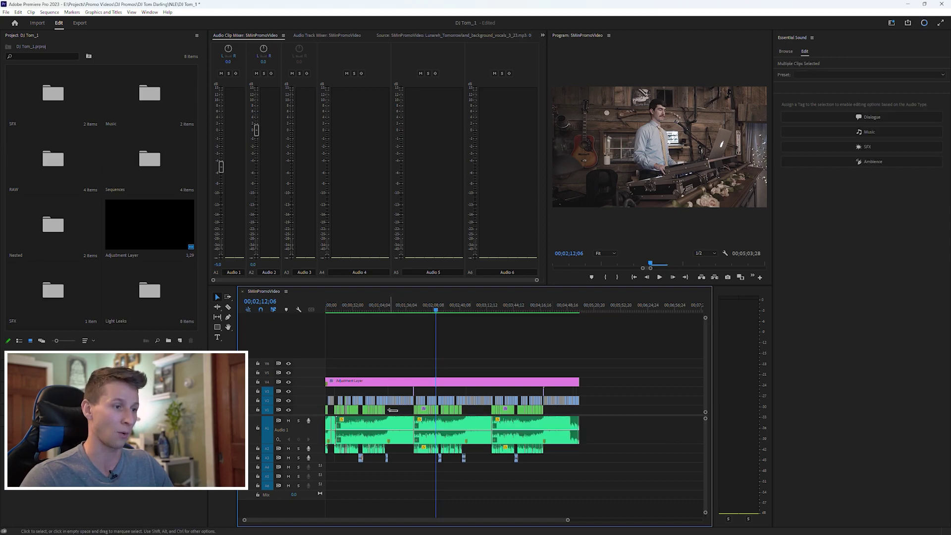
click(382, 425)
click(381, 410)
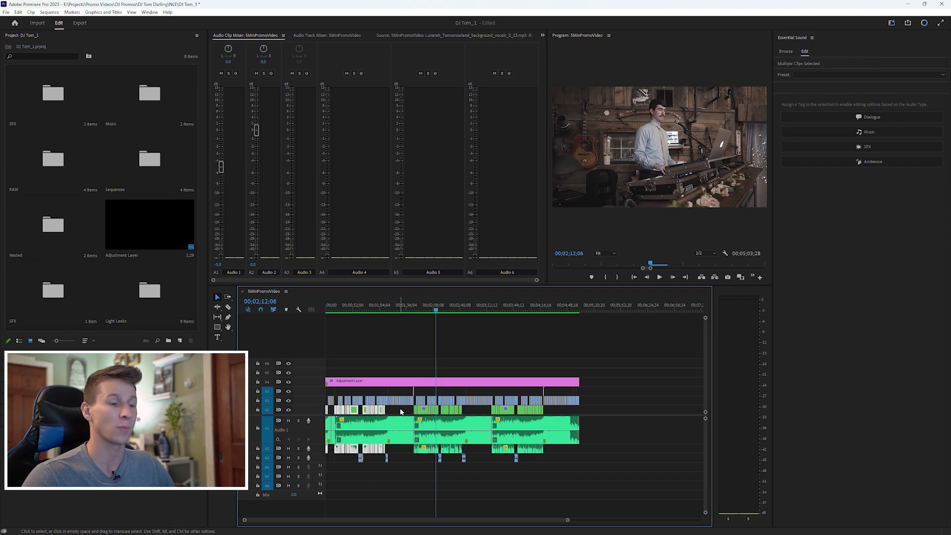
click(404, 412)
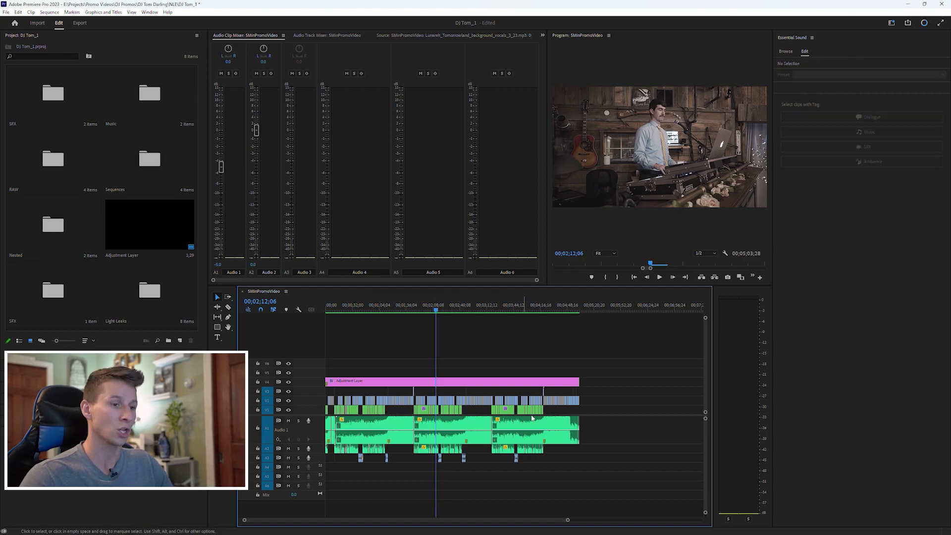
drag(568, 412, 317, 409)
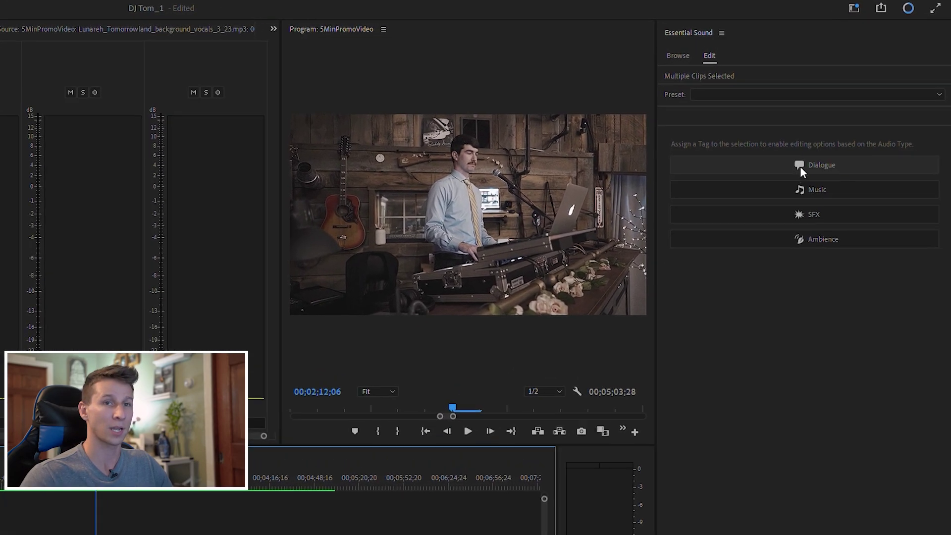
click(848, 164)
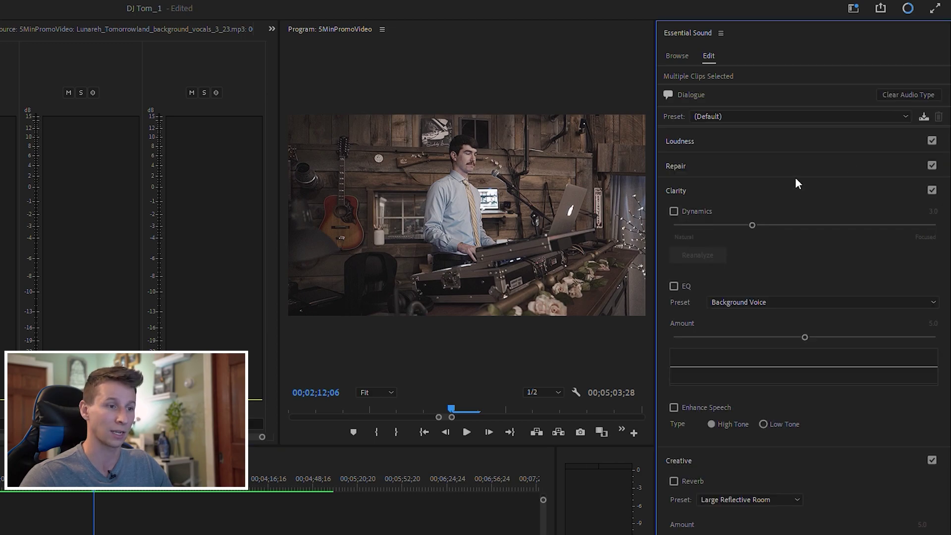
drag(665, 432, 327, 427)
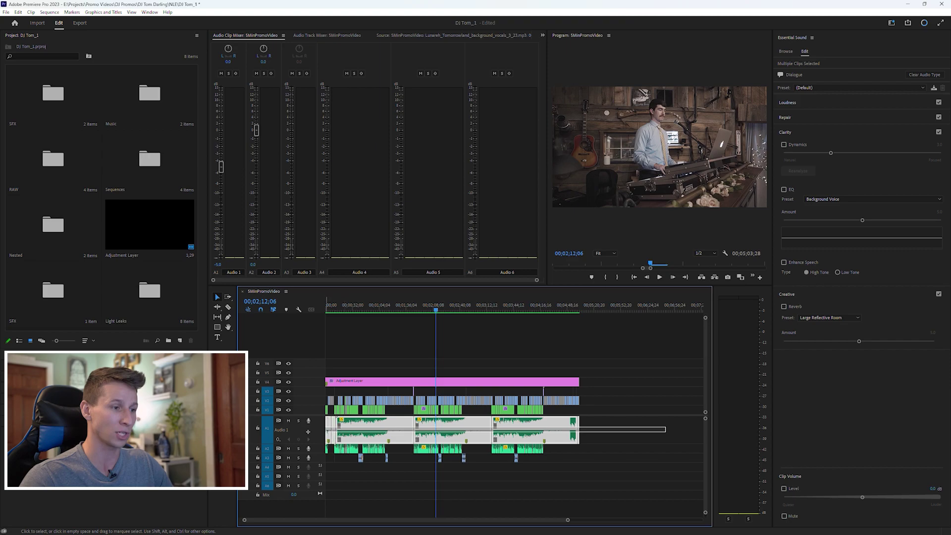
click(650, 430)
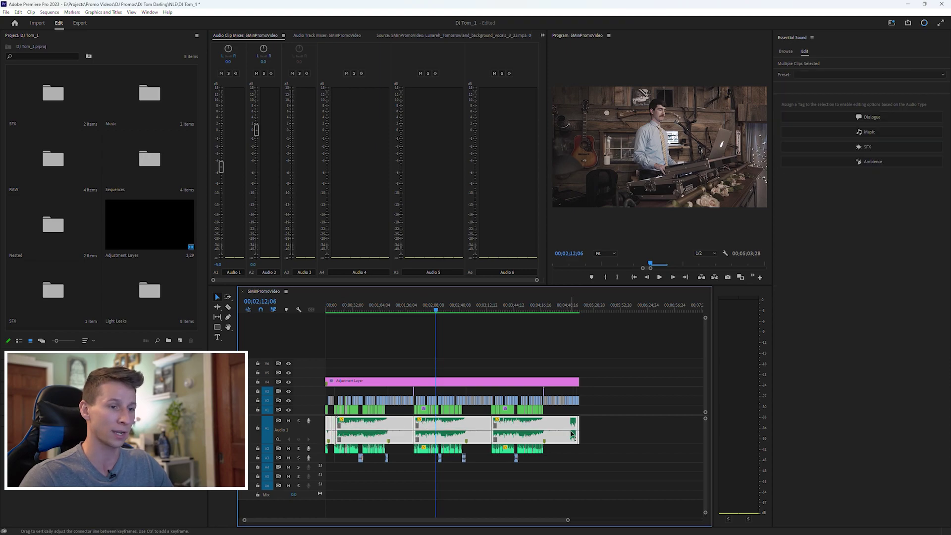
Tag the three A1 clips as Music, enable Ducking, and generate ducking keyframes.
drag(651, 430, 317, 427)
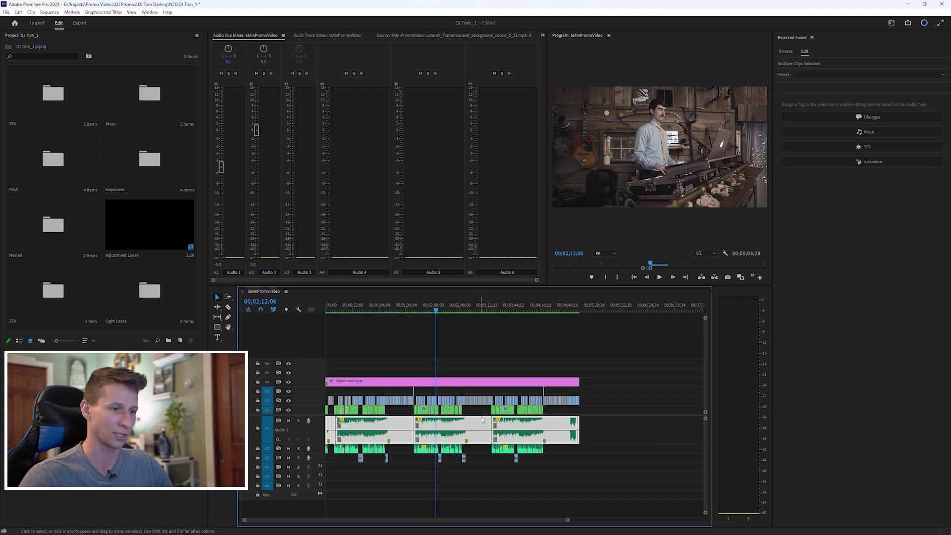
click(882, 133)
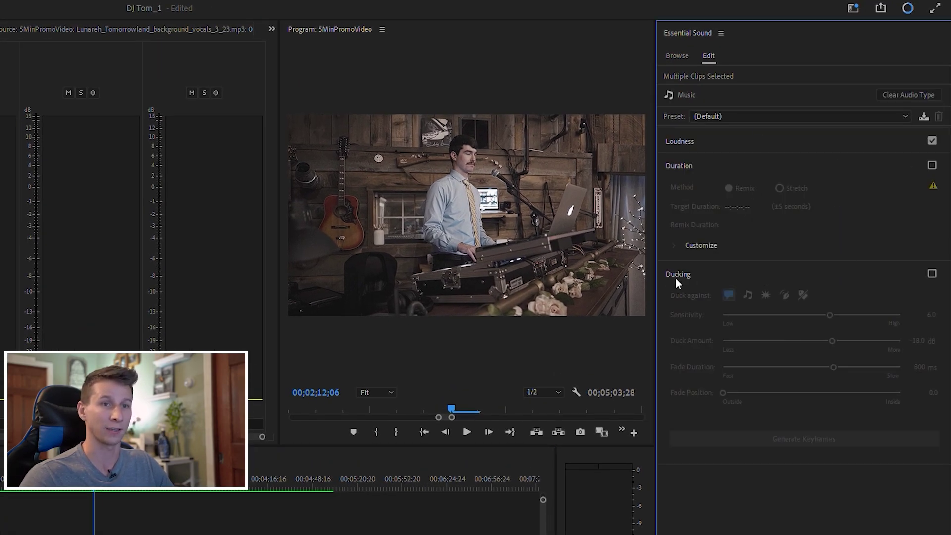
click(932, 275)
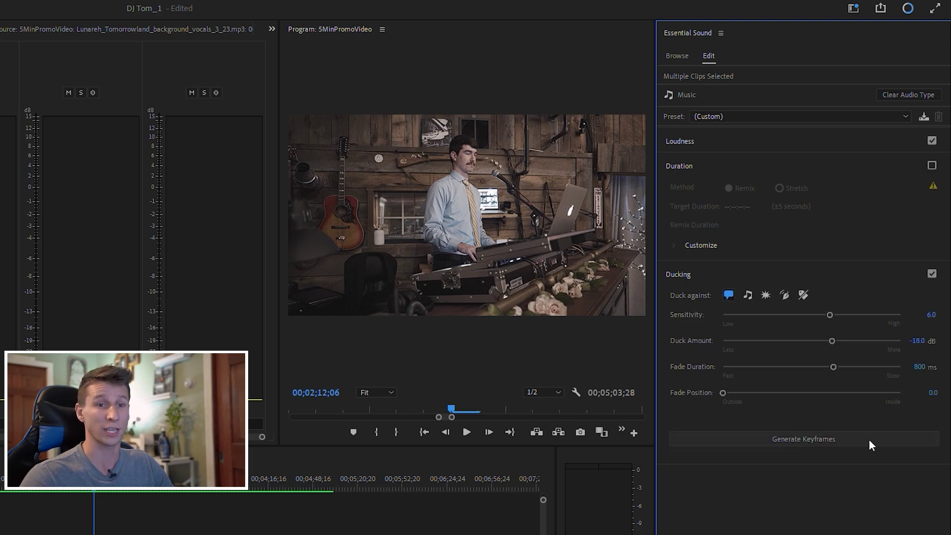
click(843, 439)
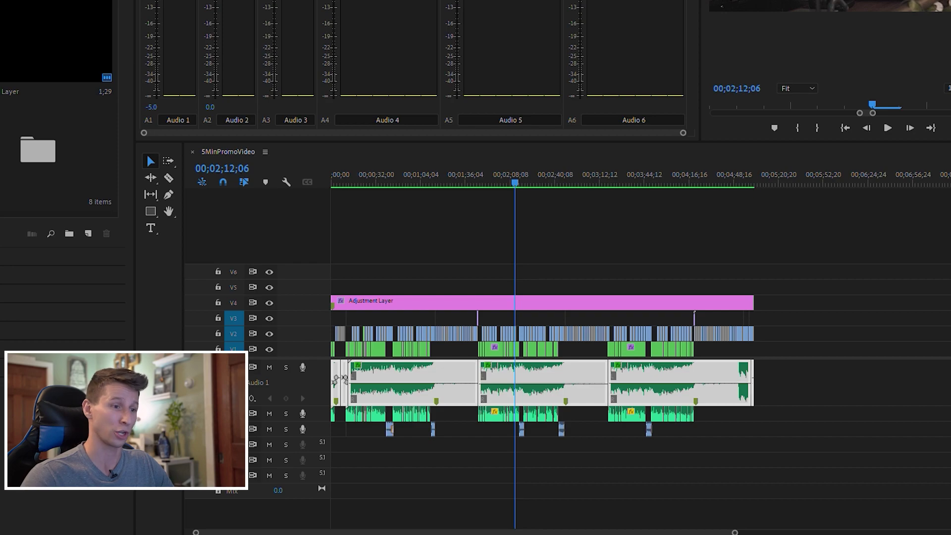
Play back the opening and scrub across the sequence to review the ducked music.
key(Home)
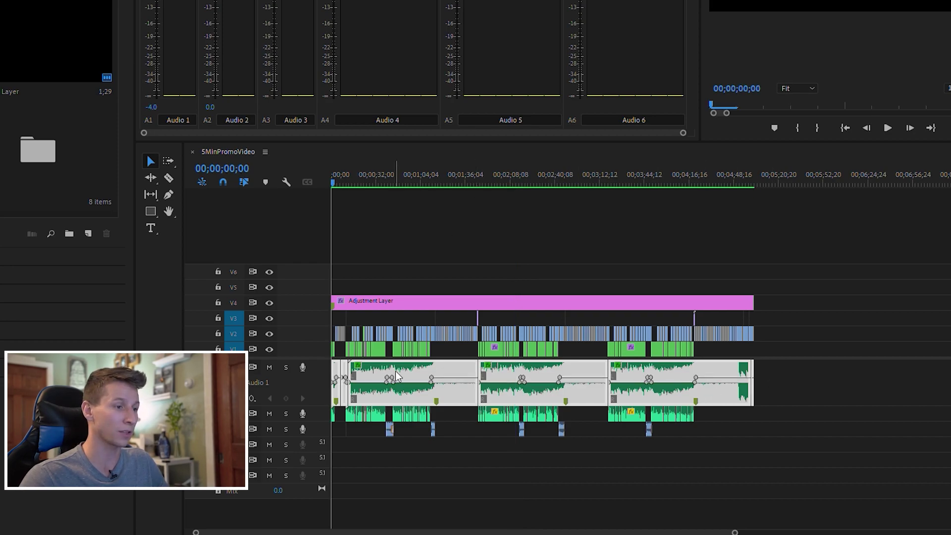
scroll(391, 176, up, 4)
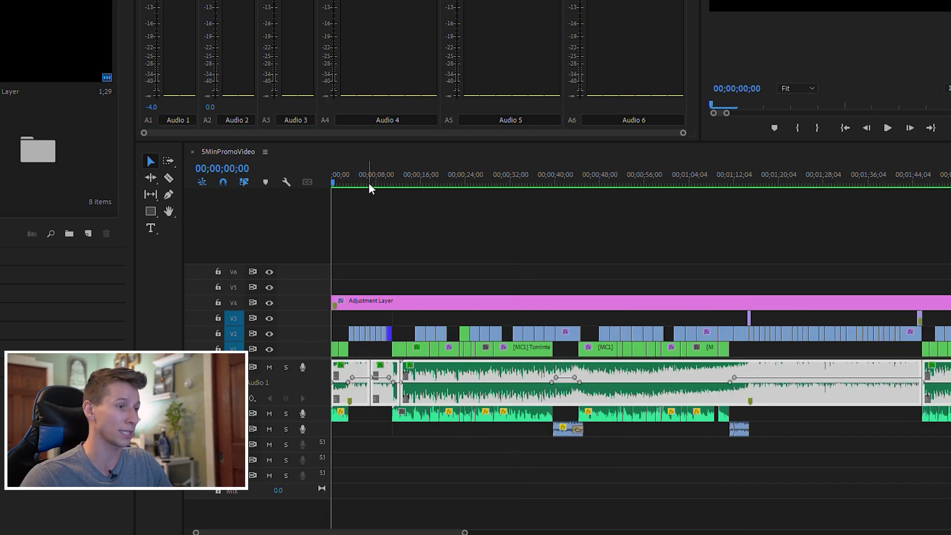
drag(369, 183, 332, 184)
key(space)
key(=)
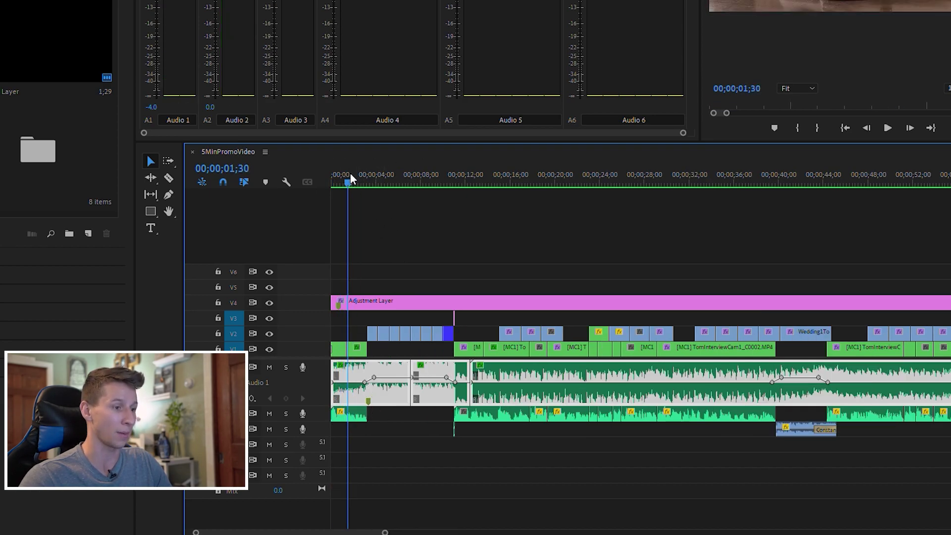
key(space)
drag(375, 171, 475, 166)
key(backslash)
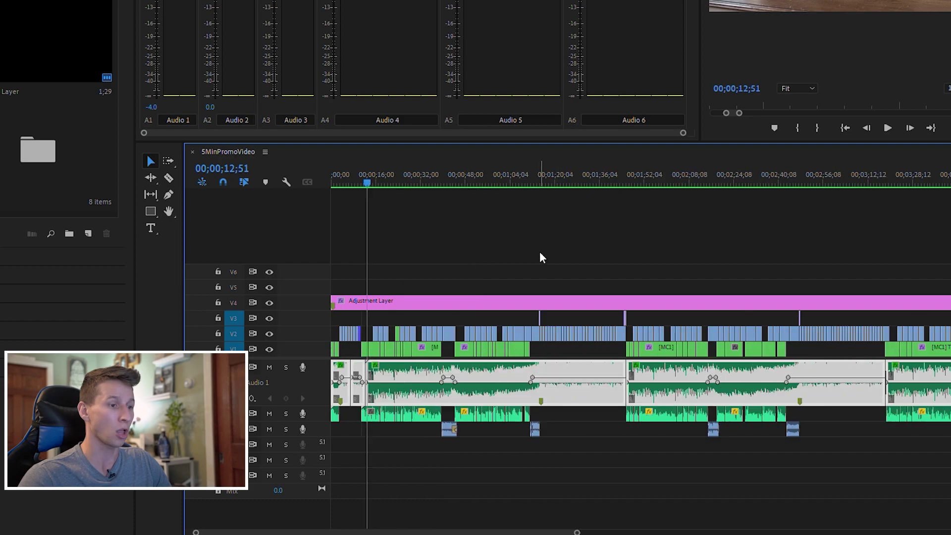
drag(493, 183, 752, 179)
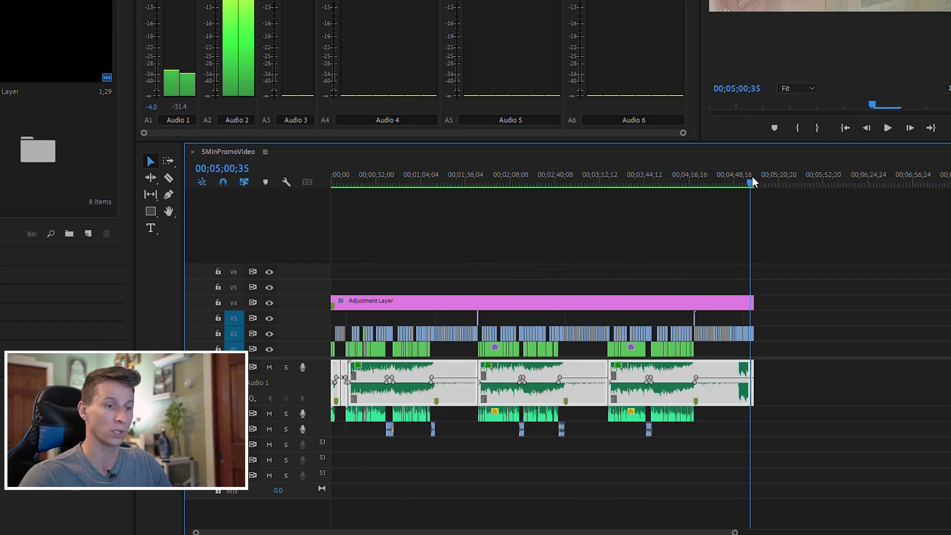
click(657, 174)
drag(478, 184, 409, 173)
key(=)
key(minus)
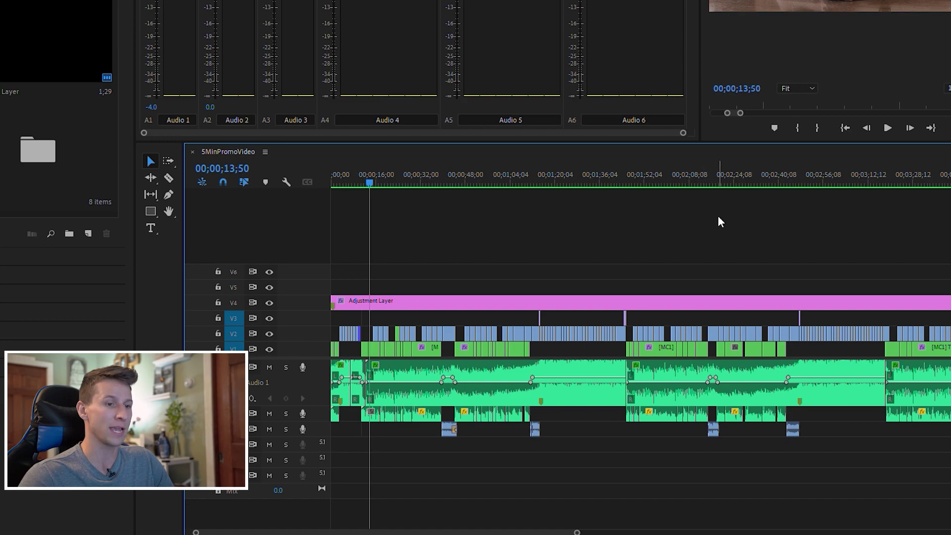
click(712, 175)
key(=)
Marquee-select the A2 clips below the music and tag them as Dialogue.
drag(738, 433, 643, 449)
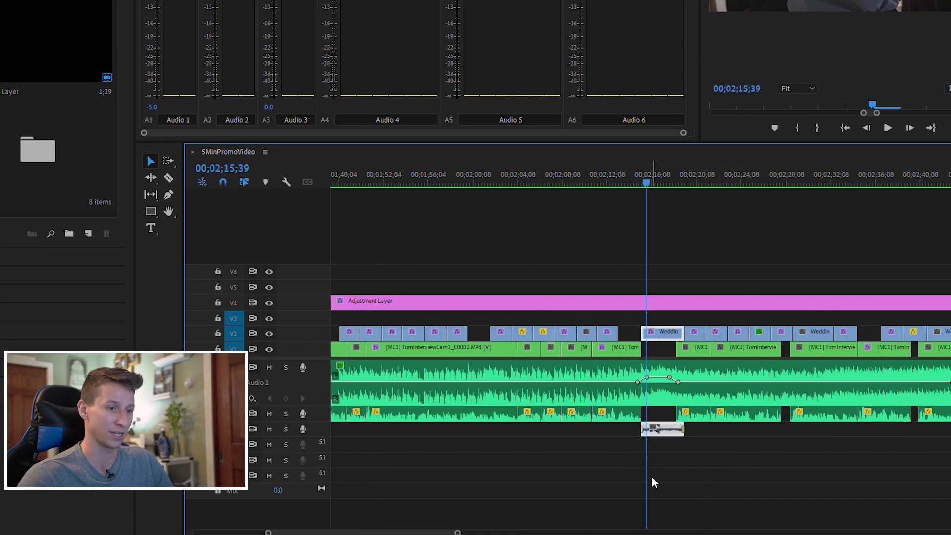
key(minus)
key(minus)
key(minus)
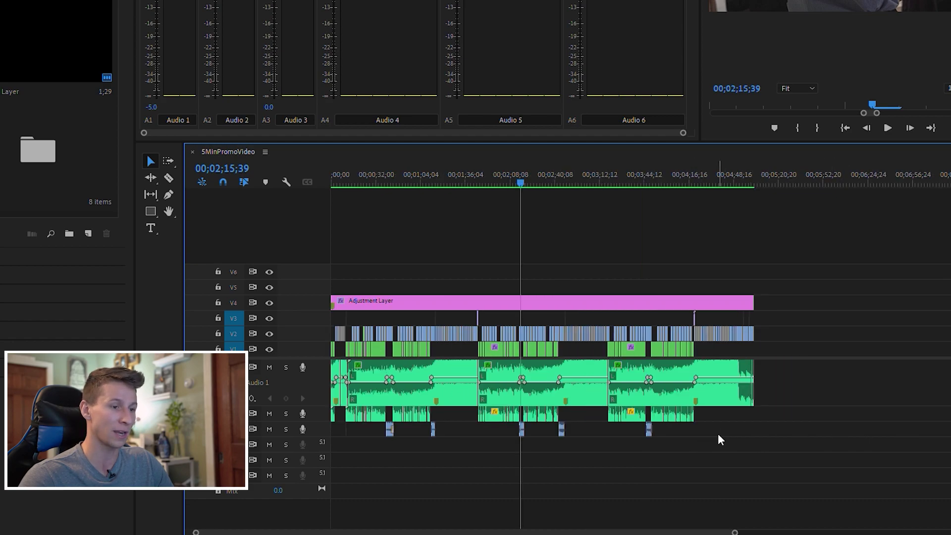
drag(768, 429, 347, 482)
click(836, 171)
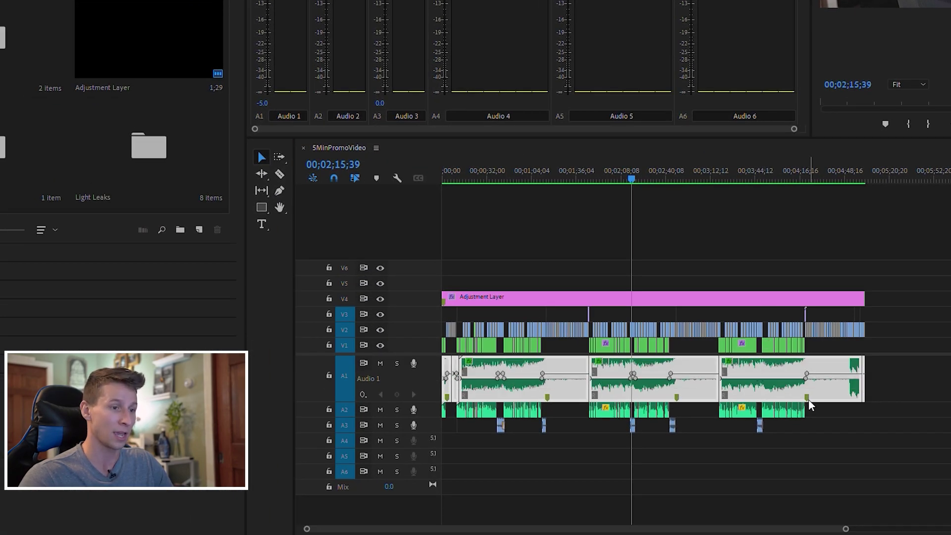
Tag the whoosh clip as SFX and select the A1 music clips.
click(808, 421)
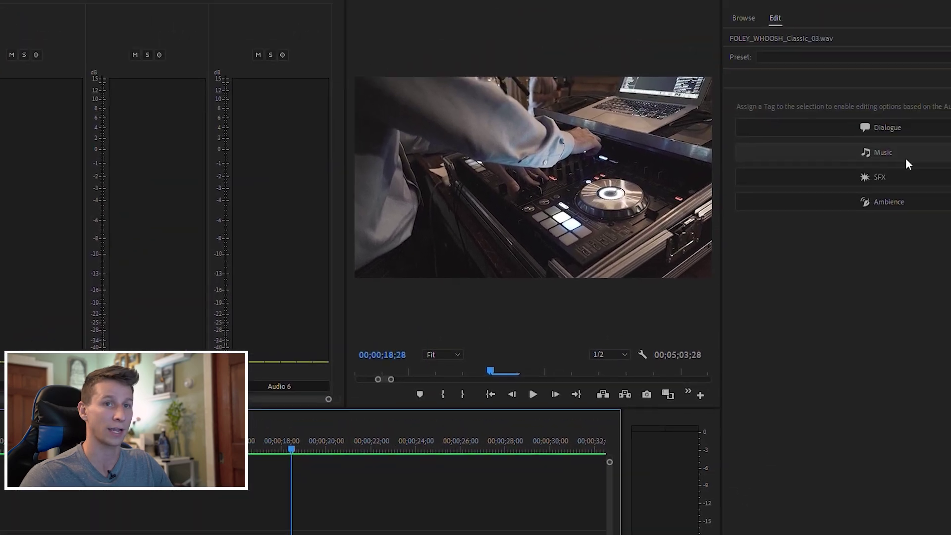
click(828, 216)
key(backslash)
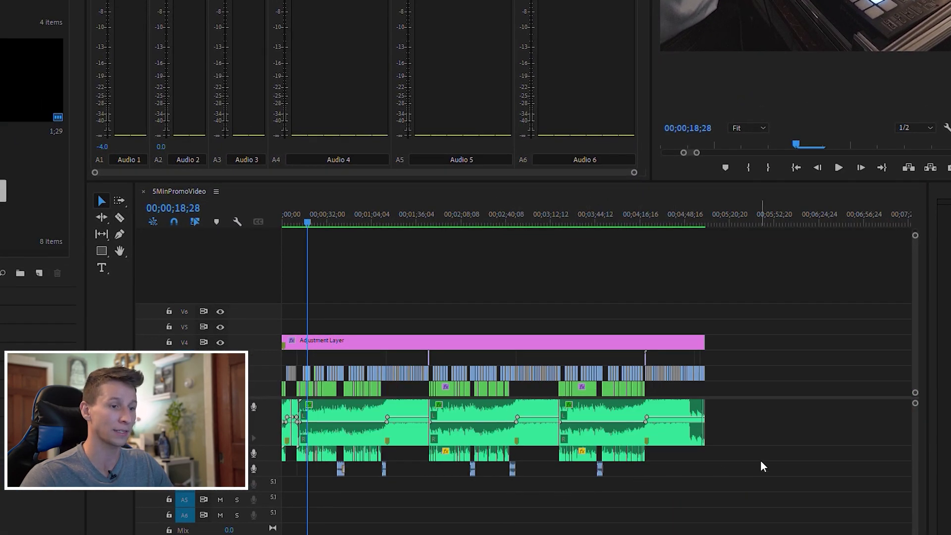
drag(802, 436, 284, 399)
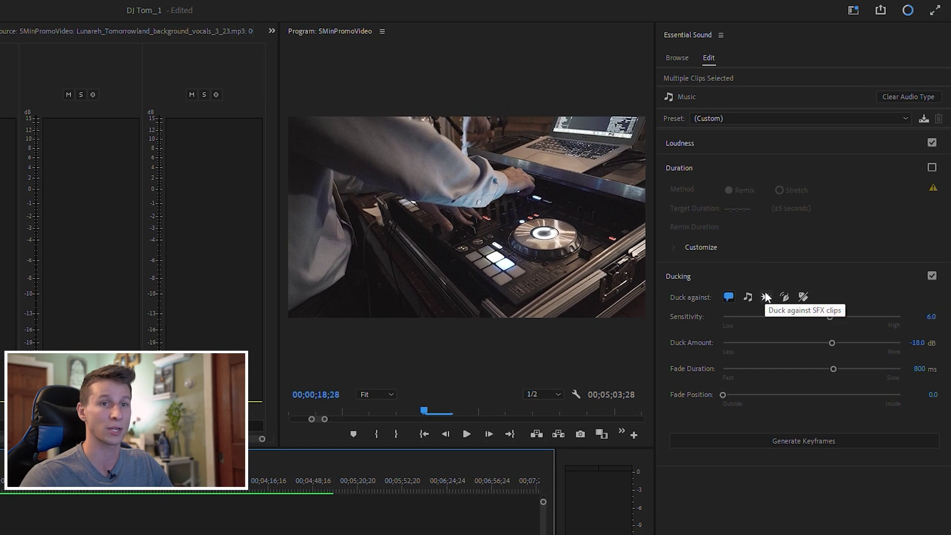
click(804, 440)
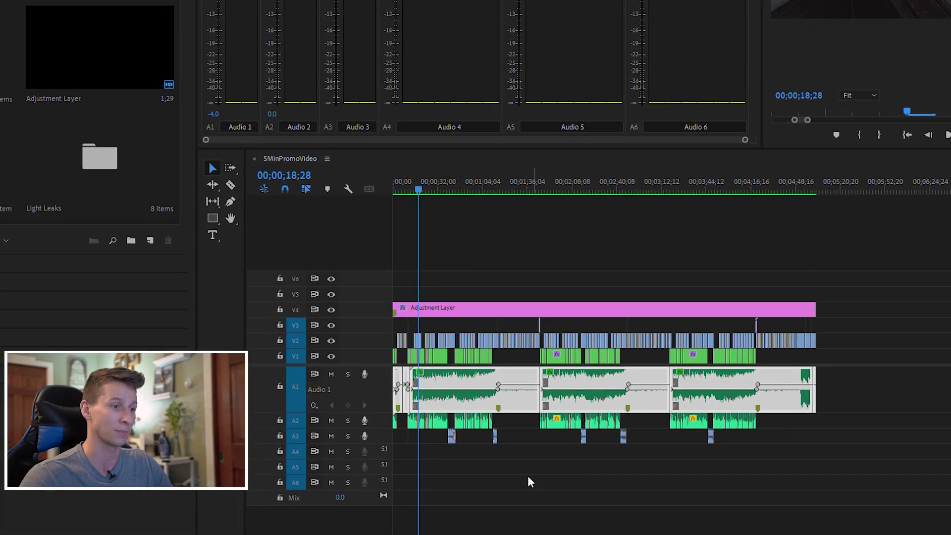
key(=)
key(=)
key(=)
key(=)
click(613, 177)
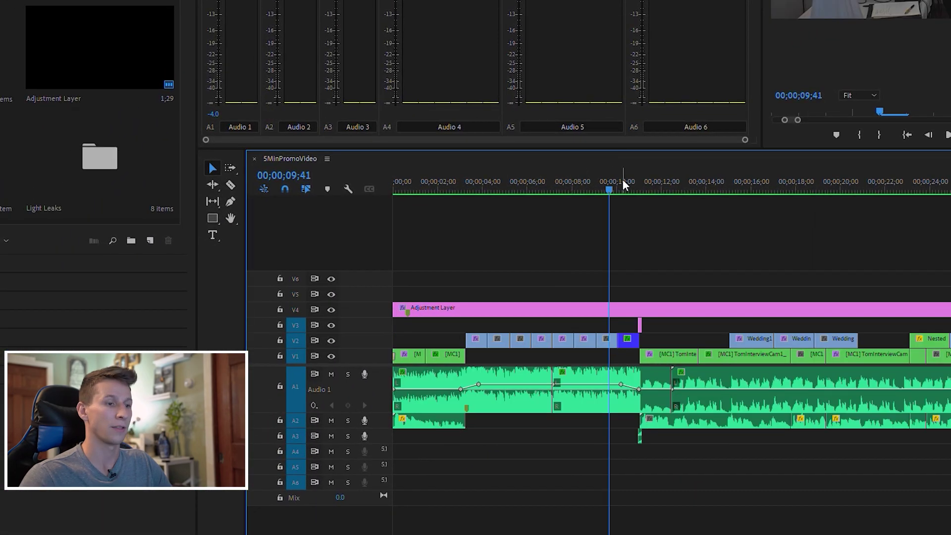
key(space)
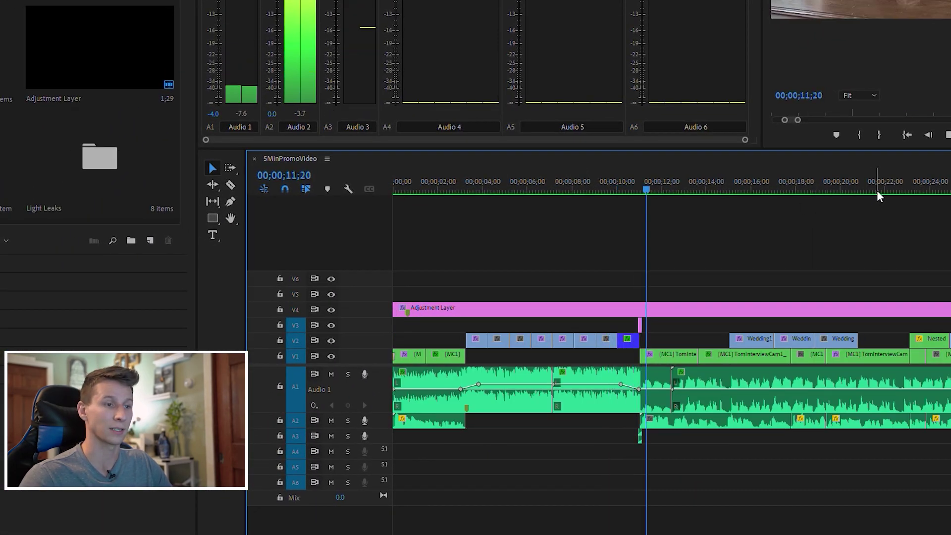
key(backslash)
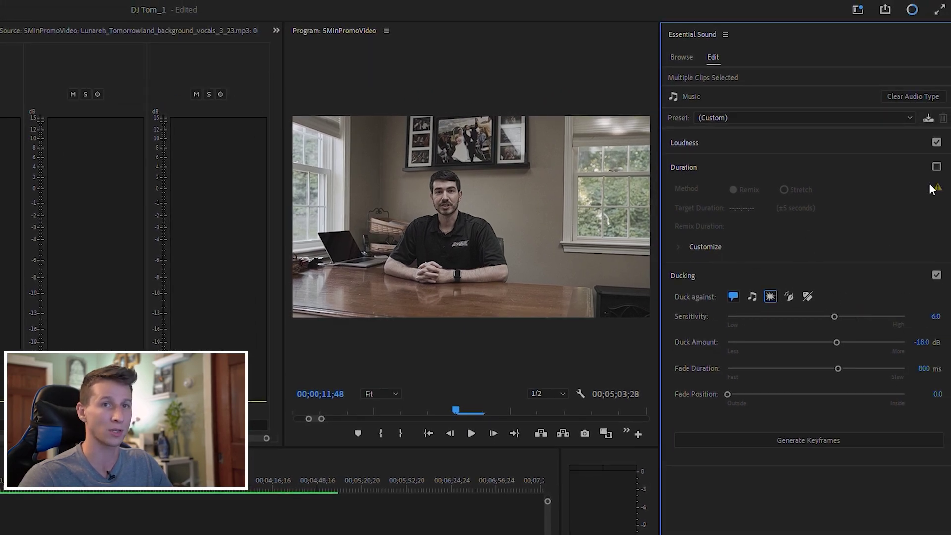
Clear the music clips' audio type, re-tag them as Music, and re-check Ducking.
click(903, 95)
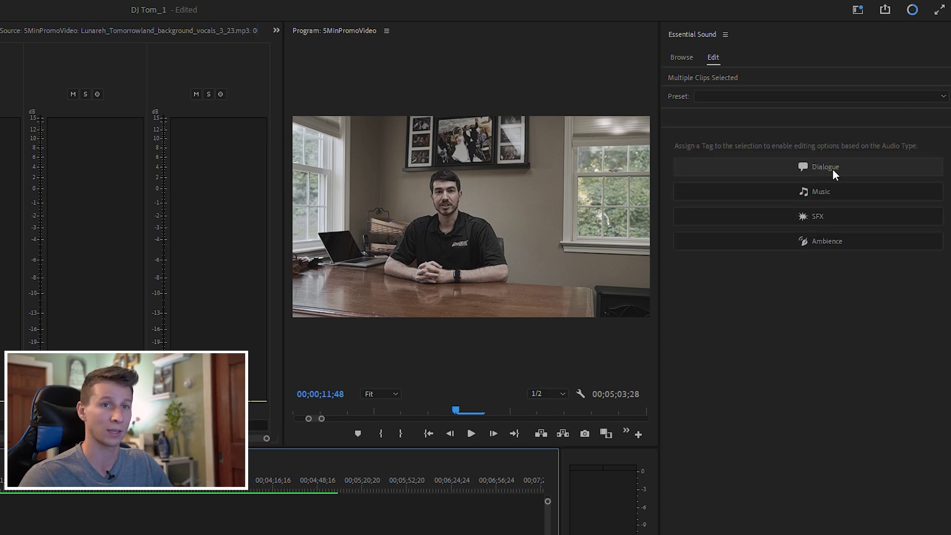
click(834, 191)
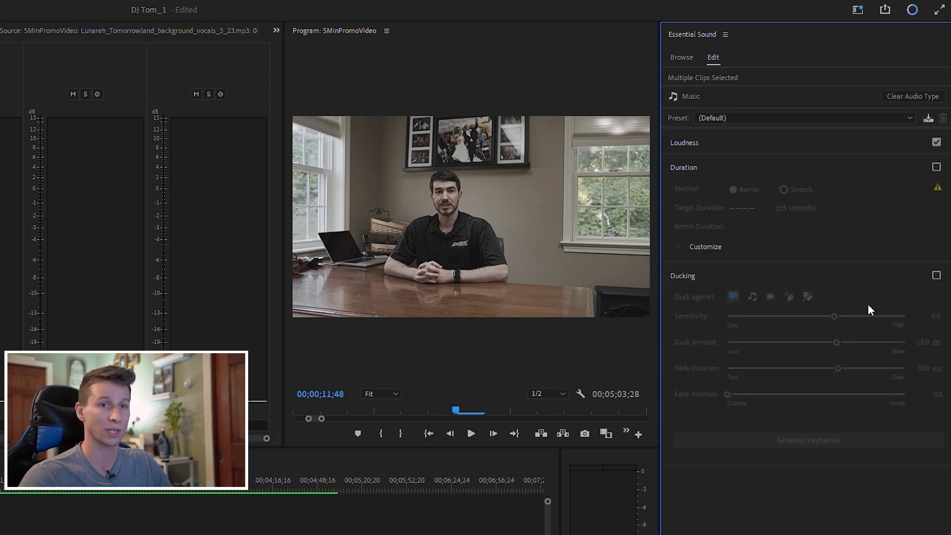
click(936, 275)
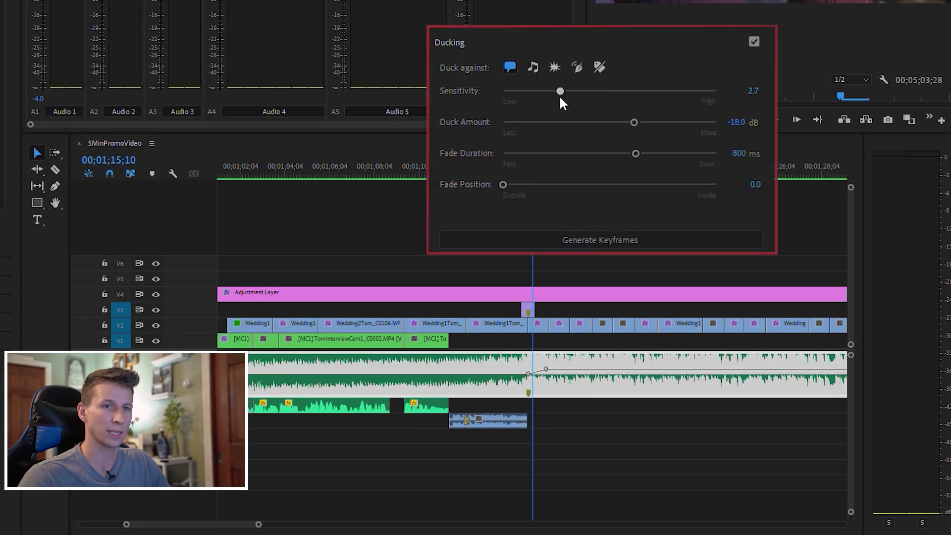
Adjust ducking Sensitivity to 8.9 and regenerate the ducking keyframes.
drag(556, 98, 557, 99)
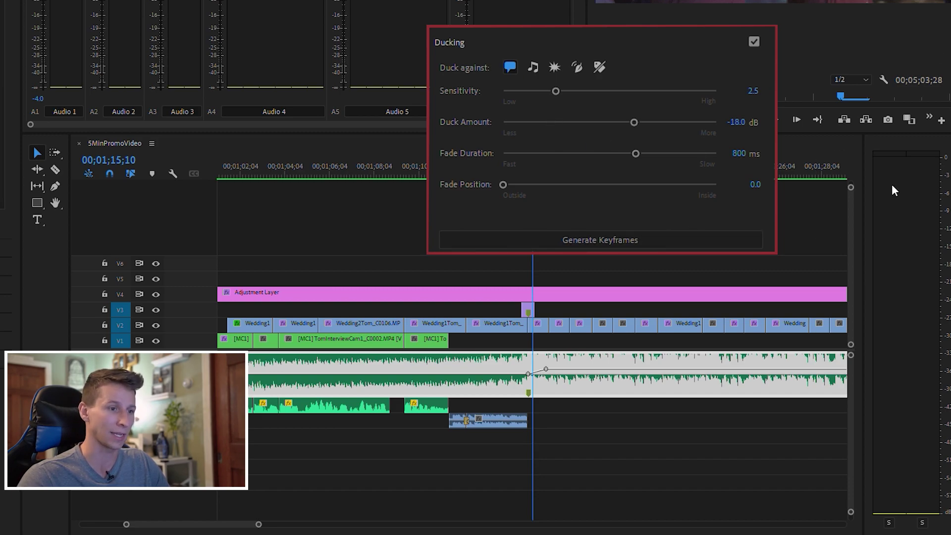
click(556, 240)
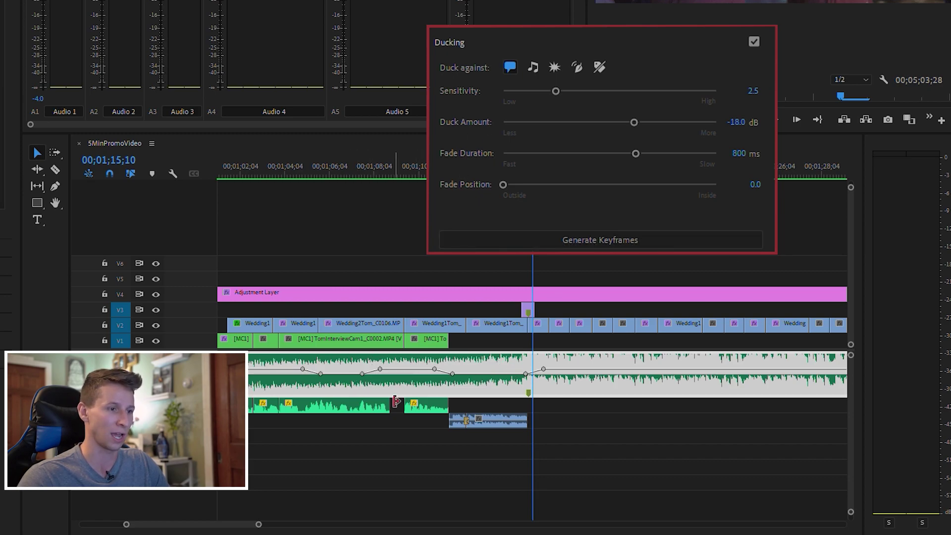
drag(652, 90, 689, 91)
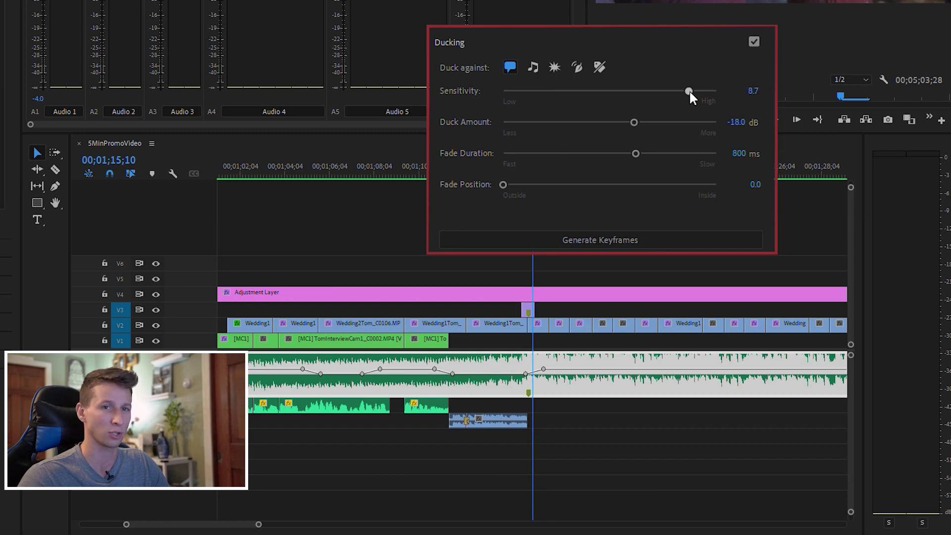
click(567, 239)
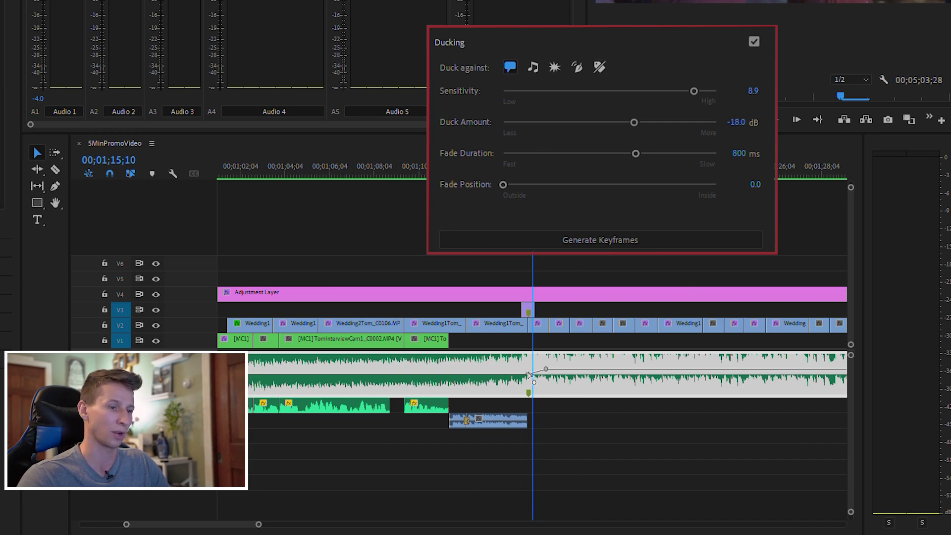
Set Duck Amount to -20.0 dB and nudge the ducking keyframe near the playhead.
mouse_move(529, 377)
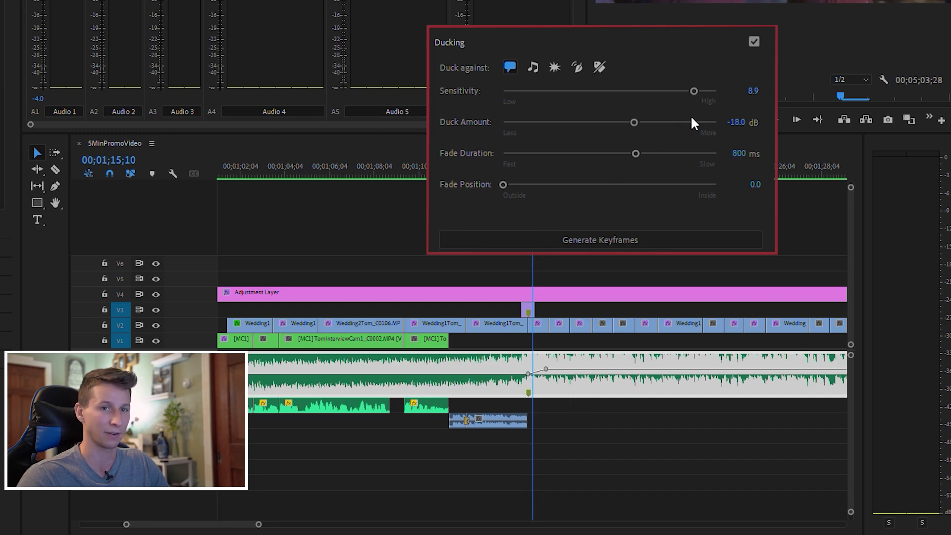
click(733, 122)
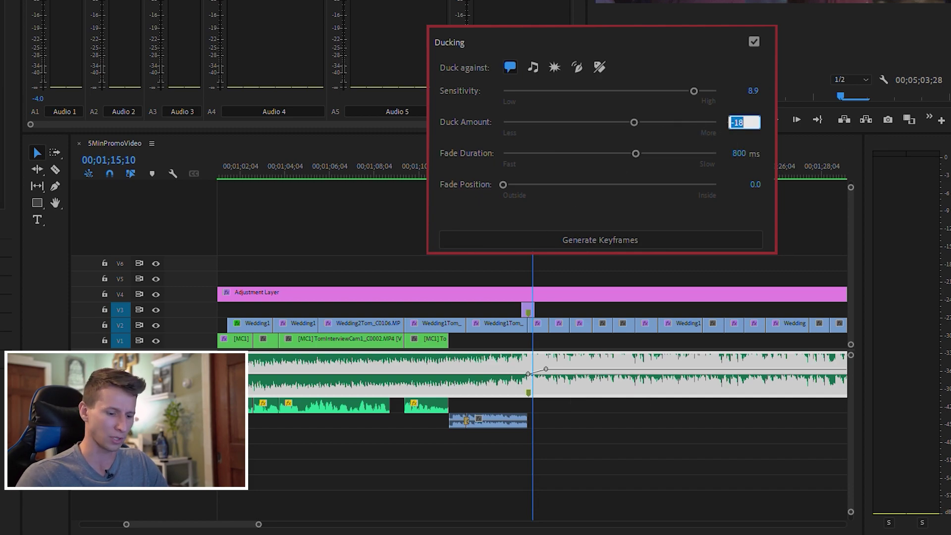
text(-20)
key(Return)
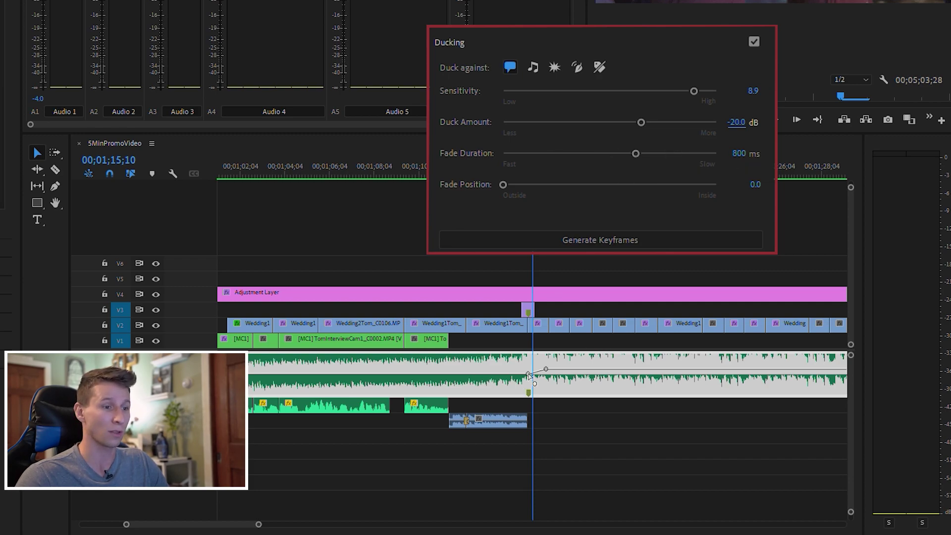
mouse_move(529, 375)
mouse_down()
mouse_move(419, 374)
mouse_move(545, 373)
mouse_move(528, 374)
mouse_up()
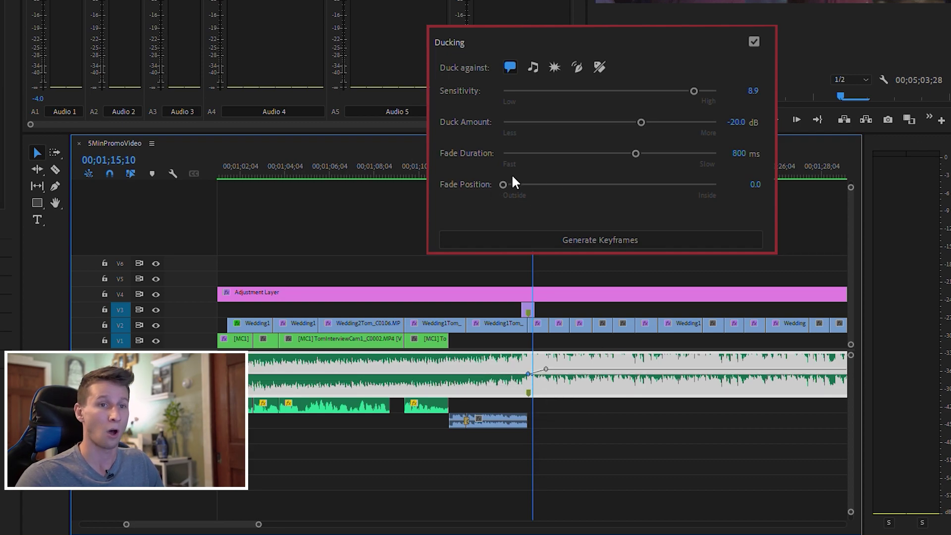
Set the ducking Fade Duration to 1000 ms and regenerate the keyframes.
drag(635, 154, 592, 157)
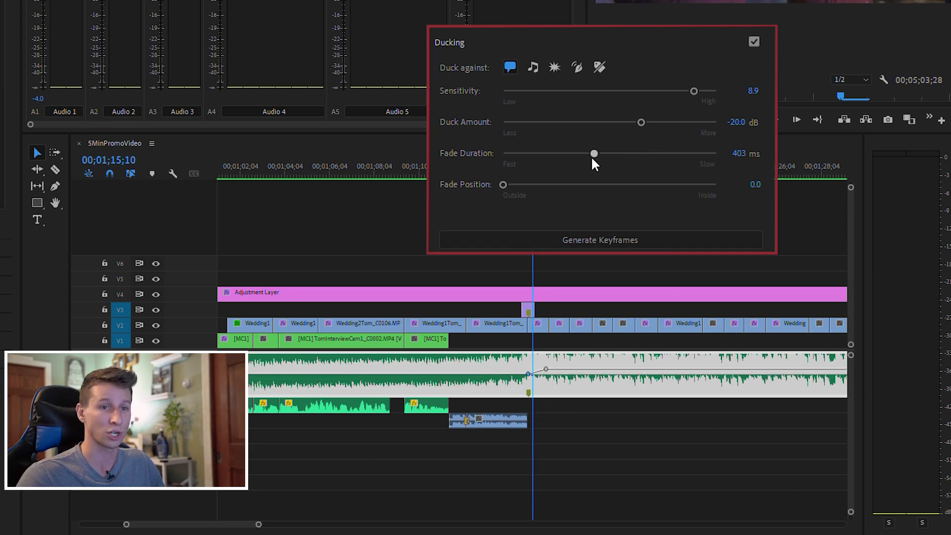
click(553, 238)
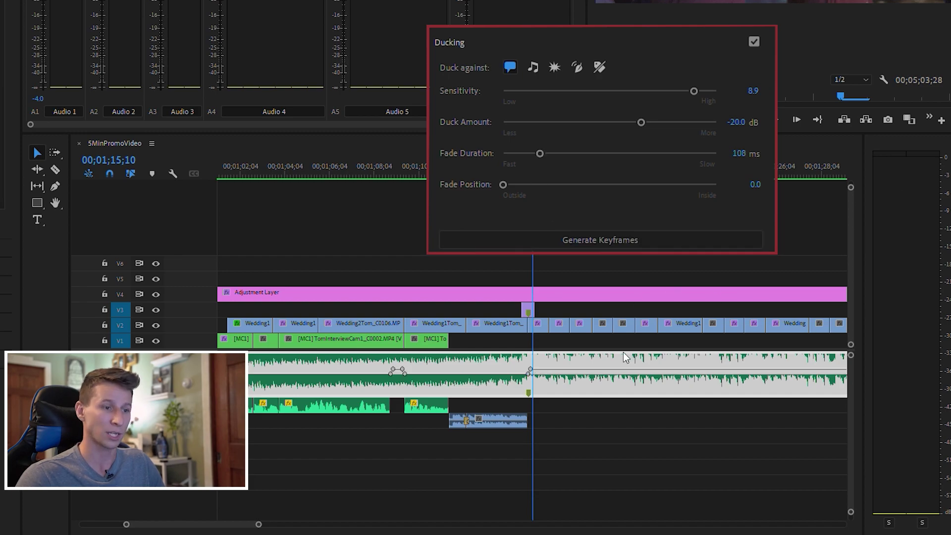
drag(540, 154, 682, 154)
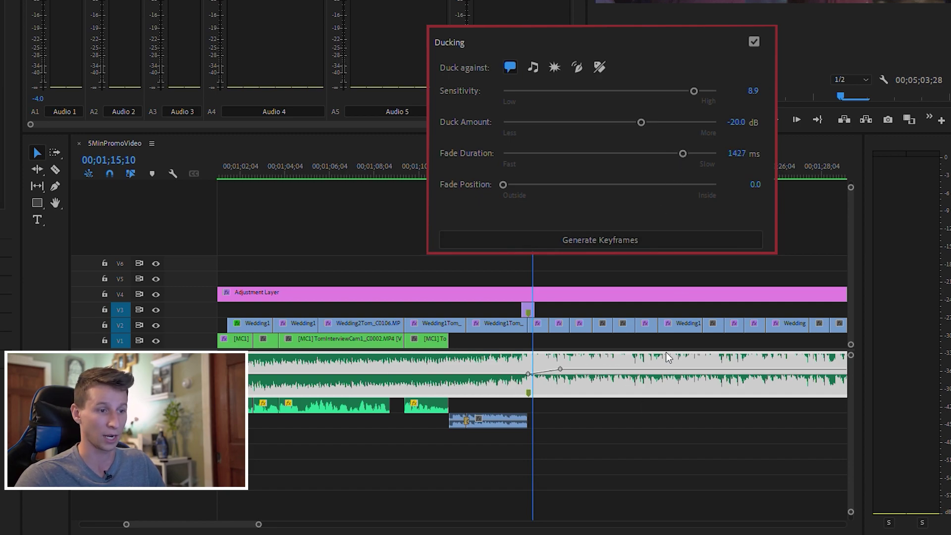
click(736, 154)
text(1000)
key(Return)
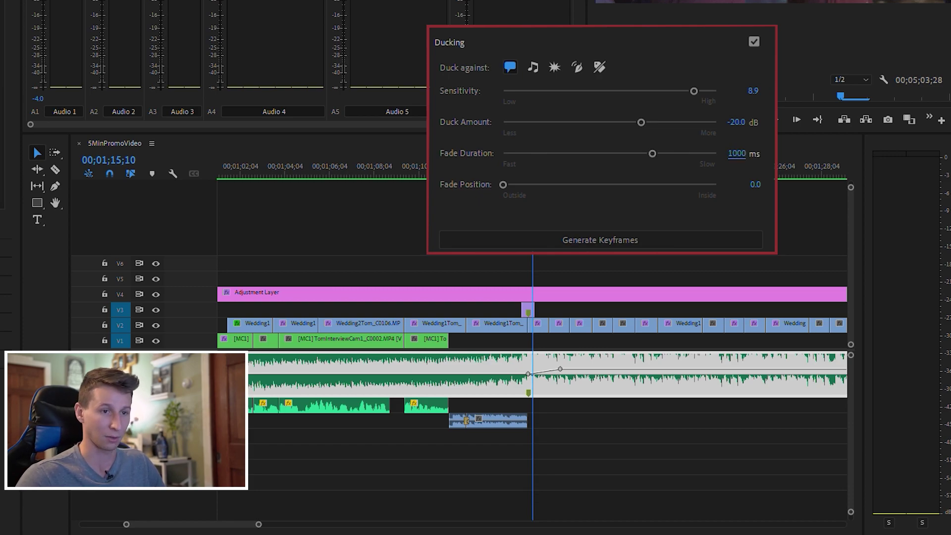
click(664, 247)
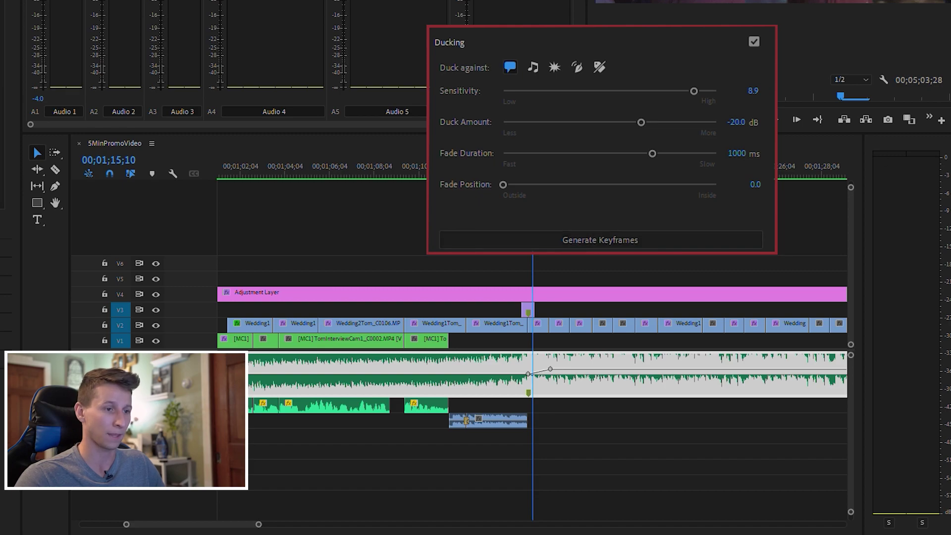
Preview the ducked section with J/K/L playback and set Fade Position to 10.0.
key(j)
key(k)
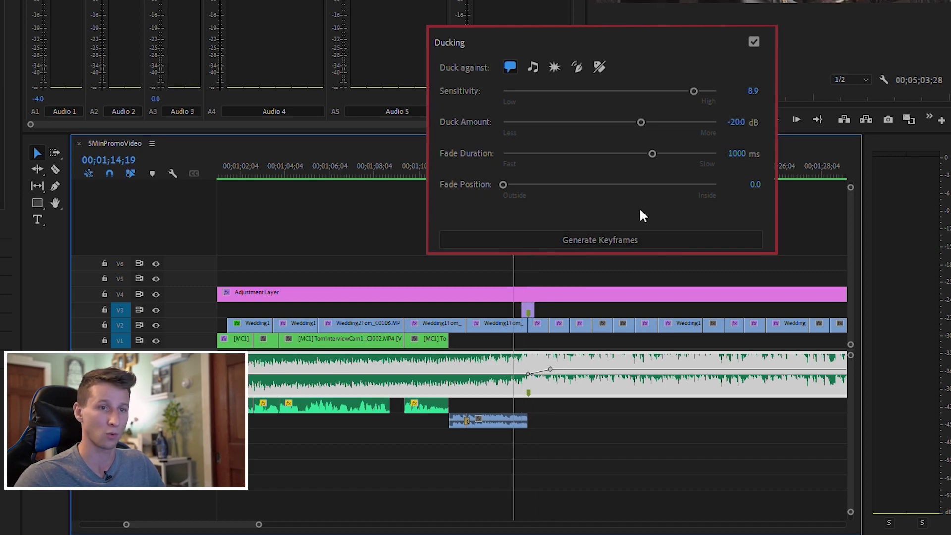
key(l)
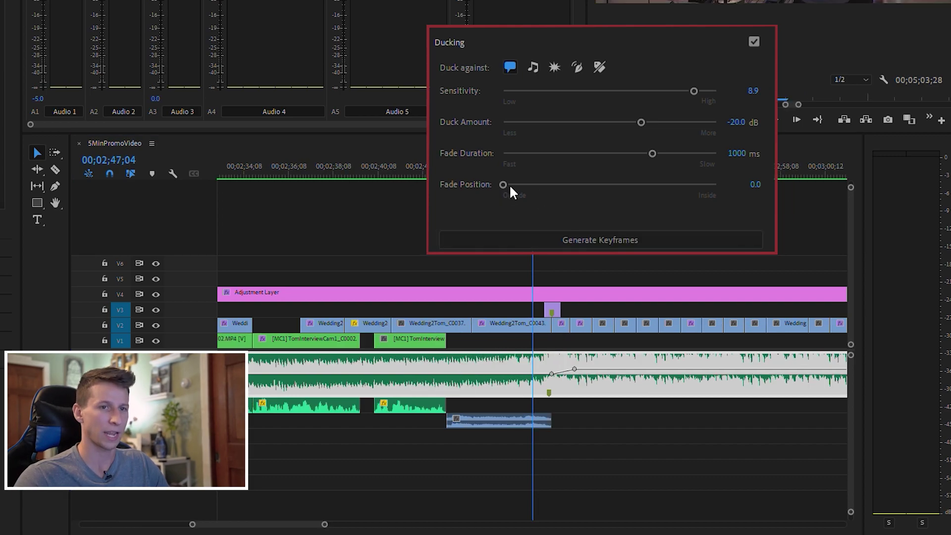
drag(505, 185, 769, 168)
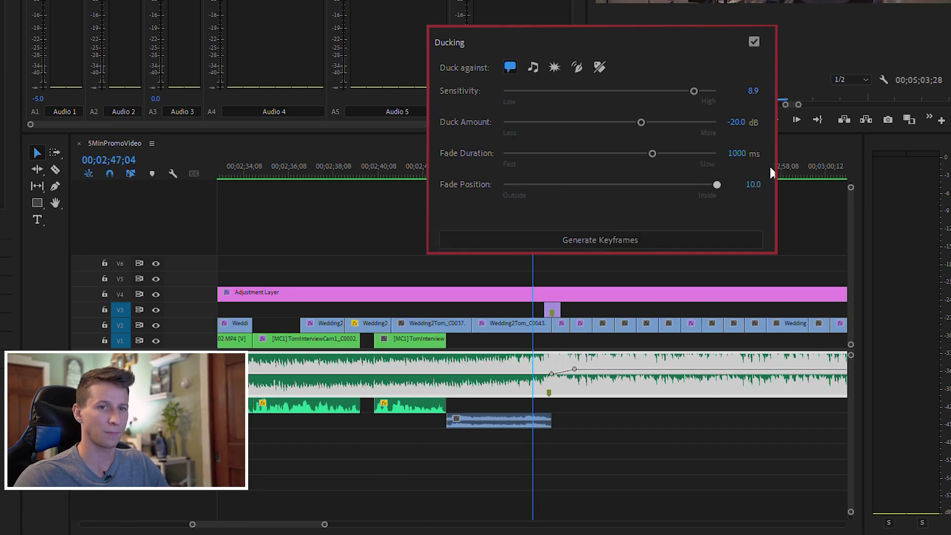
Generate ducking keyframes at Fade Position 10, then lower it through 5.0 to 2.8 and regenerate.
click(566, 235)
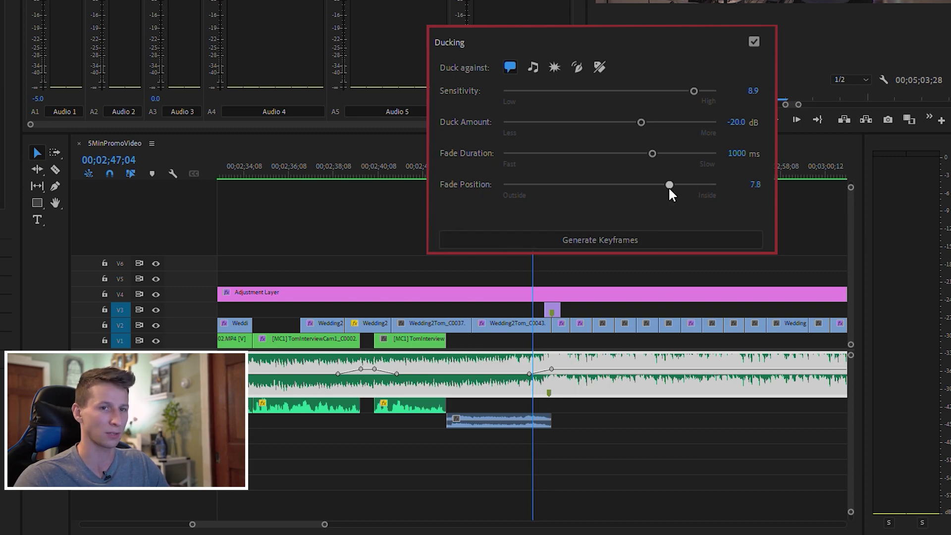
drag(612, 196, 609, 195)
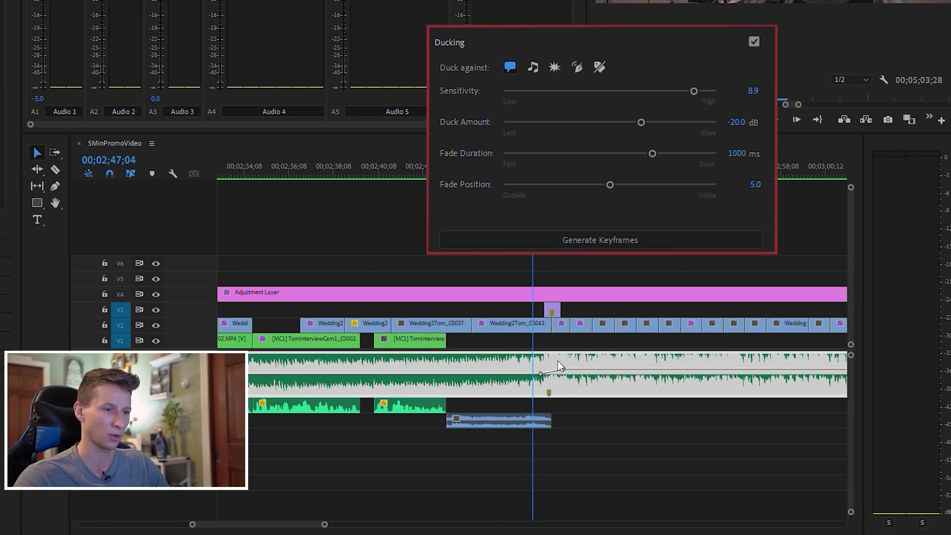
click(516, 403)
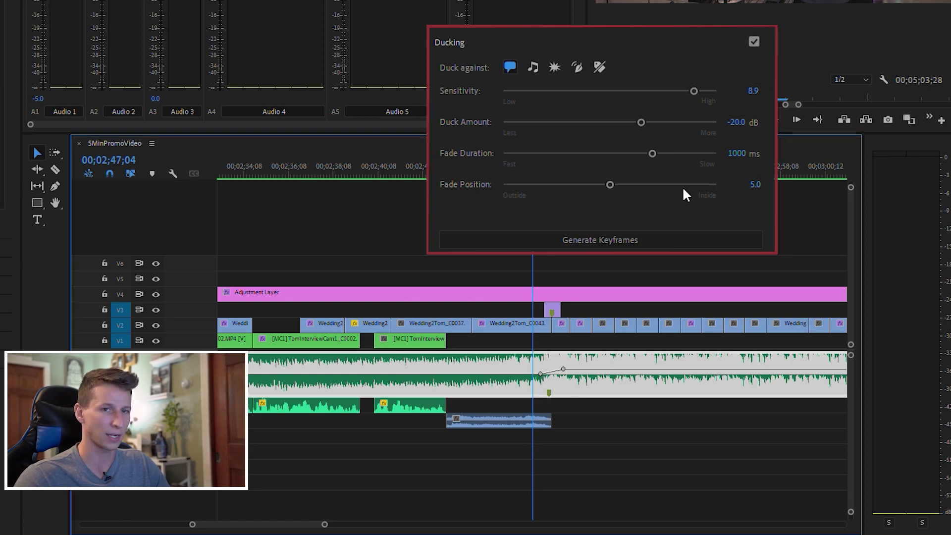
drag(604, 188, 565, 185)
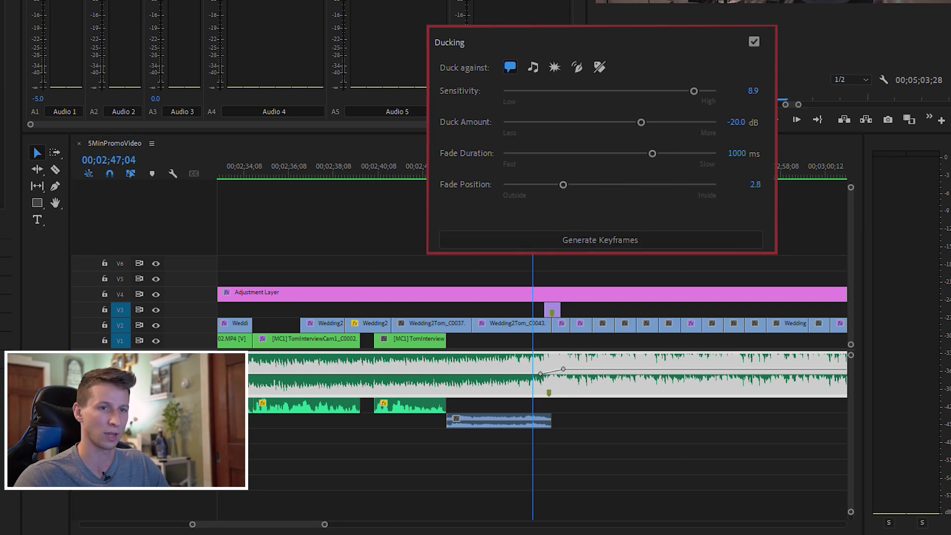
click(614, 238)
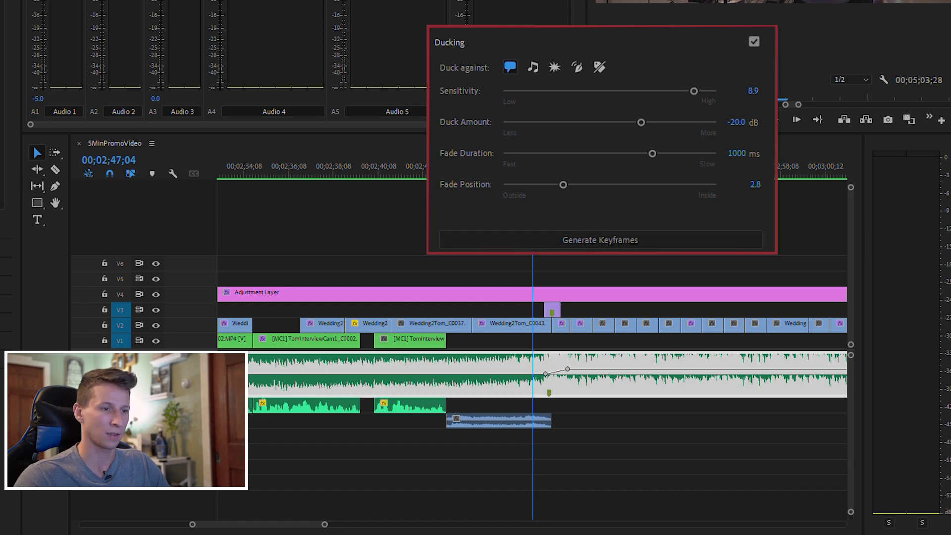
key(minus)
key(minus)
key(minus)
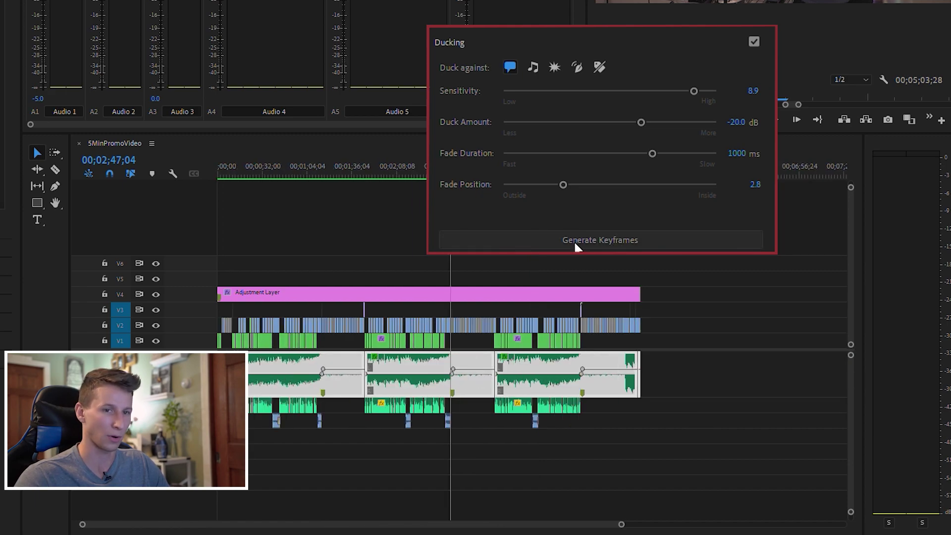